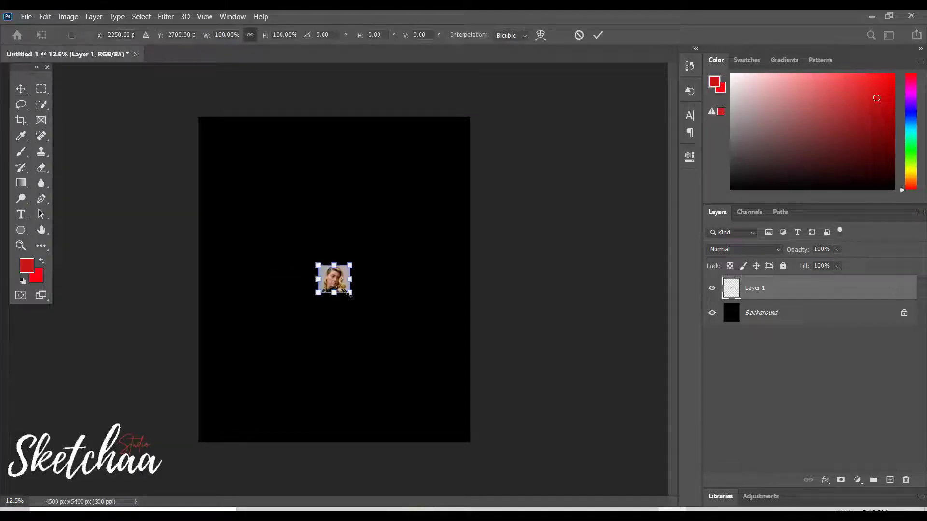
# Step: Convert Layer 1 to a Smart Object and scale the portrait up to full canvas width
pyautogui.rightClick(732, 288)
pyautogui.rightClick(773, 290)
pyautogui.click(802, 166)
pyautogui.hotkey('ctrl', 't')
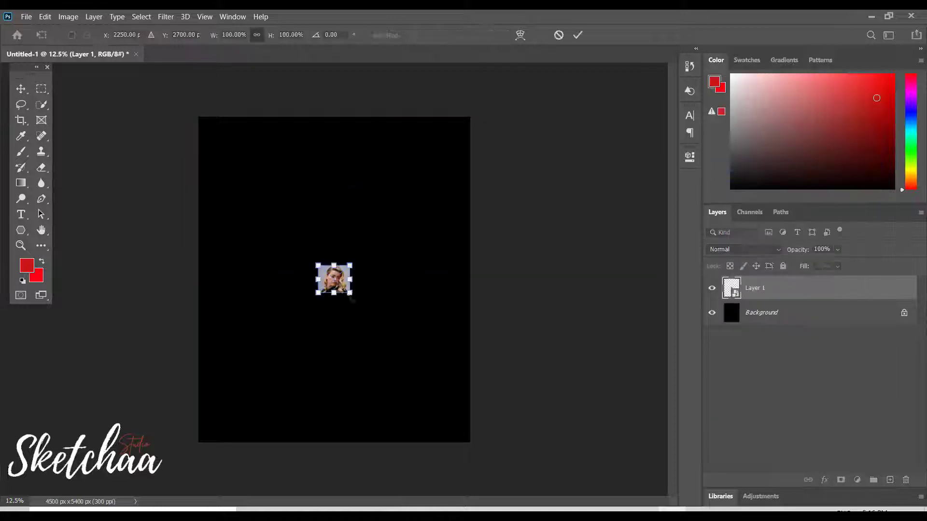
pyautogui.moveTo(351, 293); pyautogui.dragTo(467, 439)
pyautogui.click(577, 34)
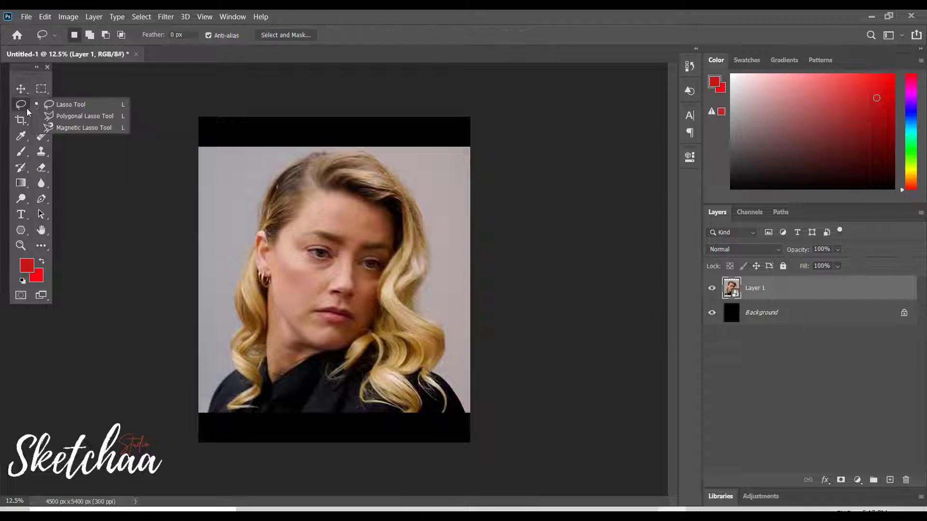
# Step: Select the woman with Object and Quick Selection and mask out the grey backdrop
pyautogui.rightClick(41, 105)
pyautogui.click(77, 105)
pyautogui.moveTo(449, 154); pyautogui.dragTo(220, 418)
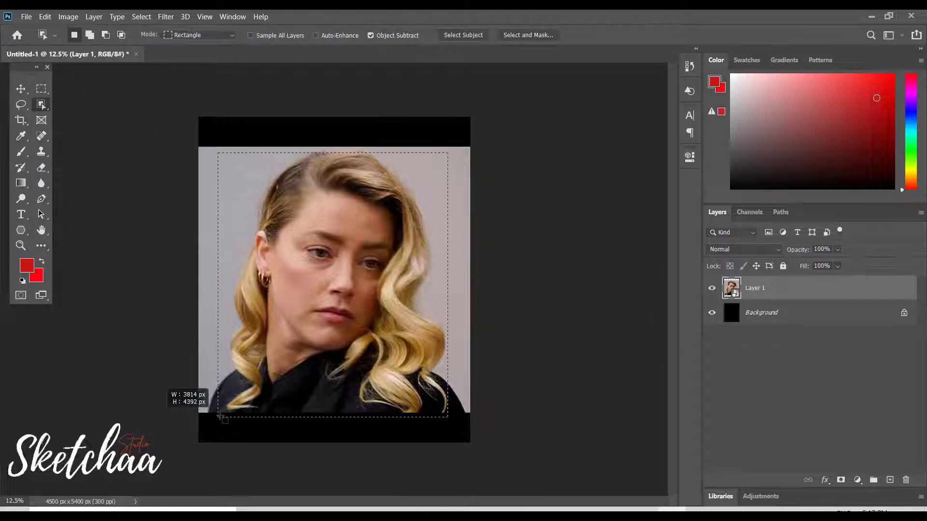
pyautogui.rightClick(41, 104)
pyautogui.click(78, 116)
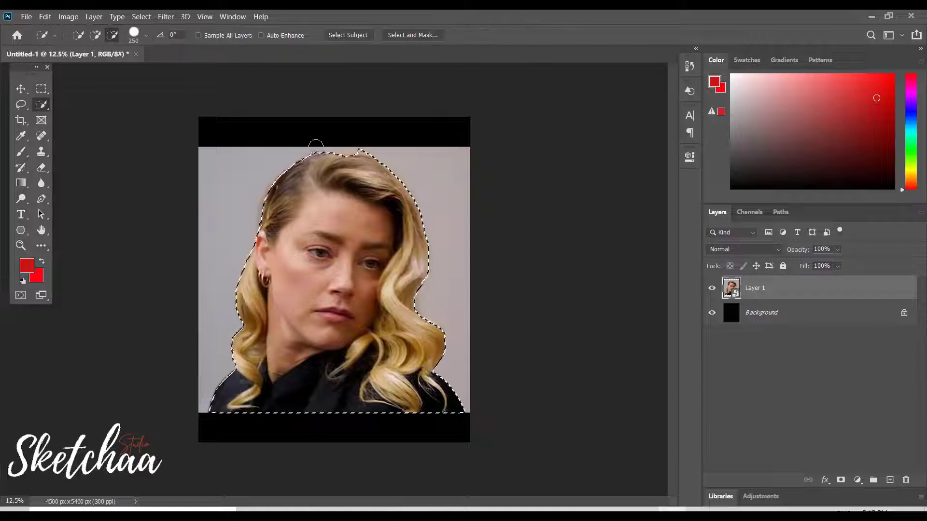
pyautogui.press('[')
pyautogui.press('[')
pyautogui.press('[')
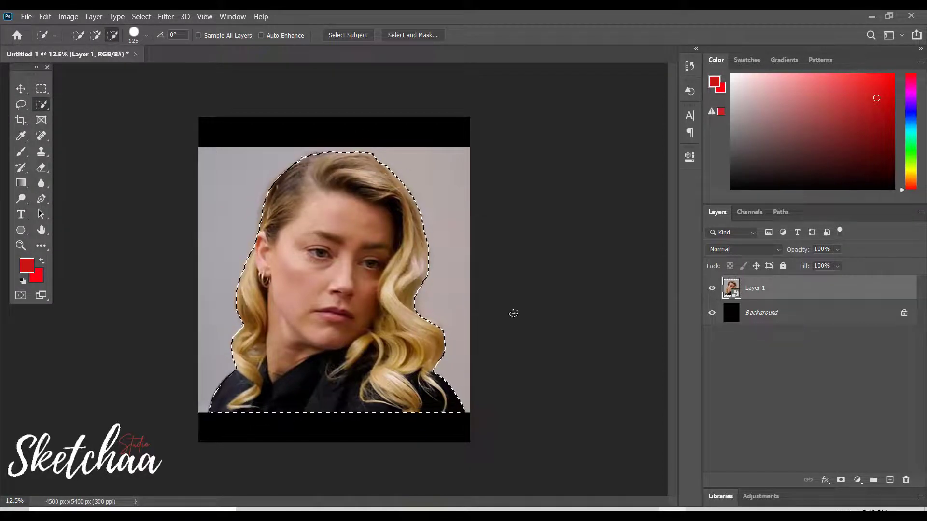
pyautogui.click(840, 480)
# Step: Refine the layer mask with a smaller brush
pyautogui.press('b')
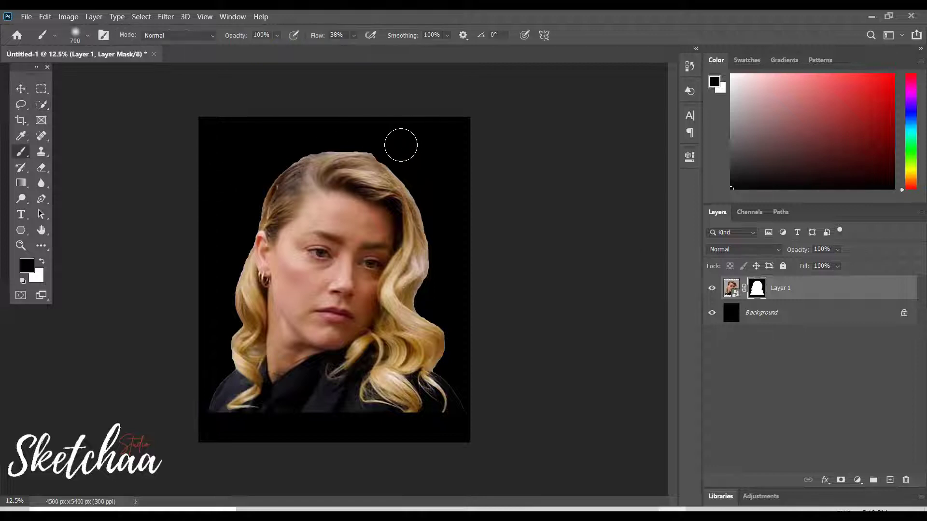
pyautogui.click(77, 35)
pyautogui.press('Escape')
pyautogui.press('[')
pyautogui.press('[')
pyautogui.press('[')
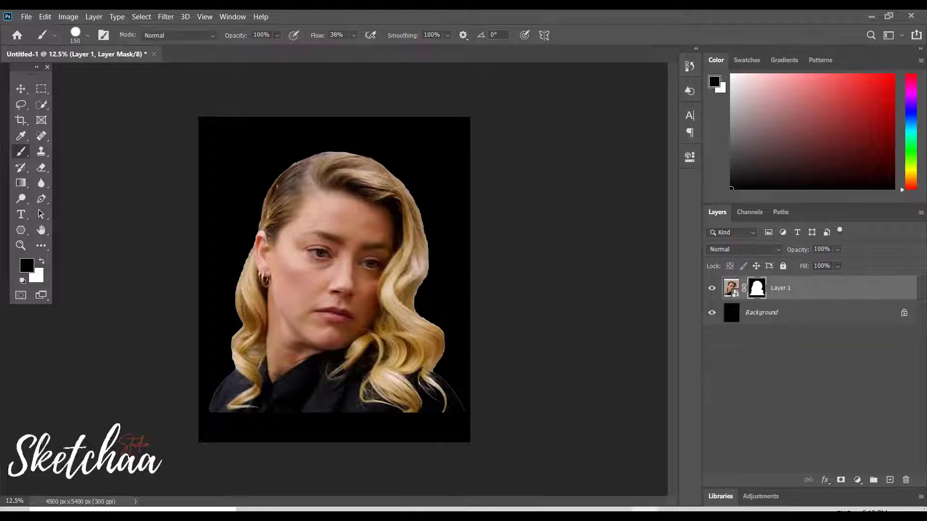
# Step: Add a Hue/Saturation adjustment with Saturation at -100
pyautogui.click(858, 479)
pyautogui.click(850, 364)
pyautogui.moveTo(587, 262); pyautogui.dragTo(514, 261)
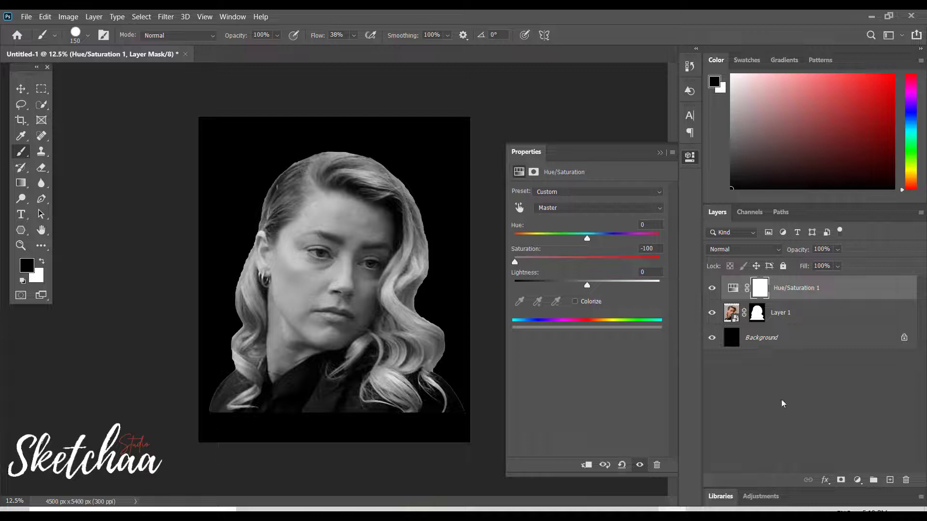
# Step: Add a red Solid Color fill layer above the portrait
pyautogui.click(660, 153)
pyautogui.click(858, 480)
pyautogui.click(850, 269)
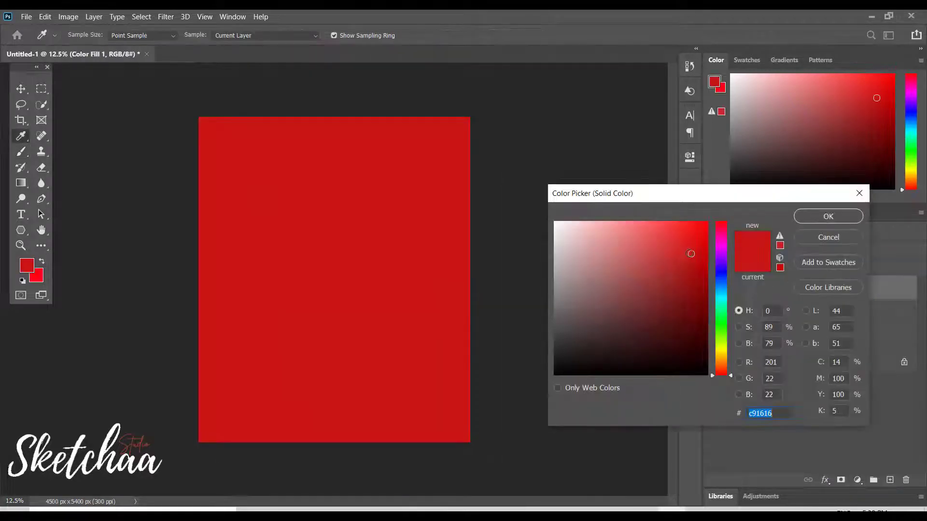
pyautogui.click(829, 216)
# Step: Set the fill layer to Hard Mix and lighten its colour toward #d9c1c1
pyautogui.click(744, 250)
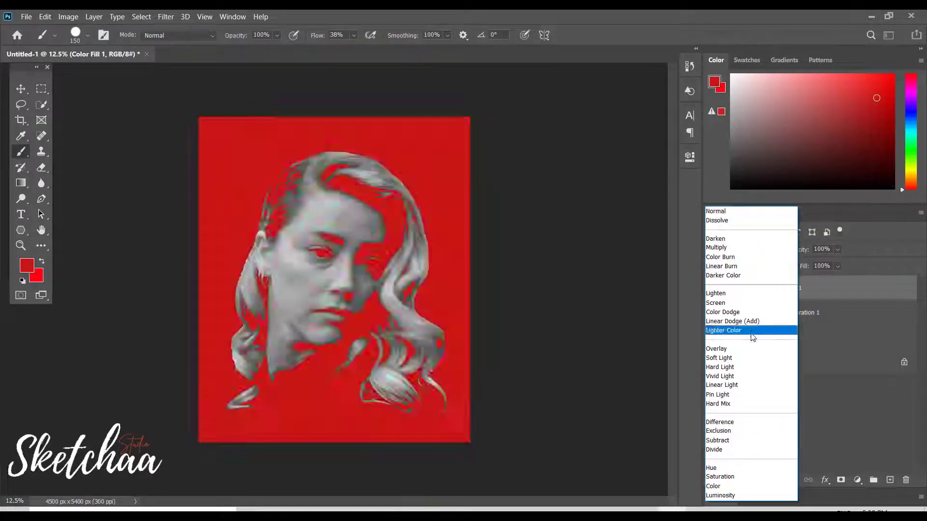
pyautogui.click(729, 404)
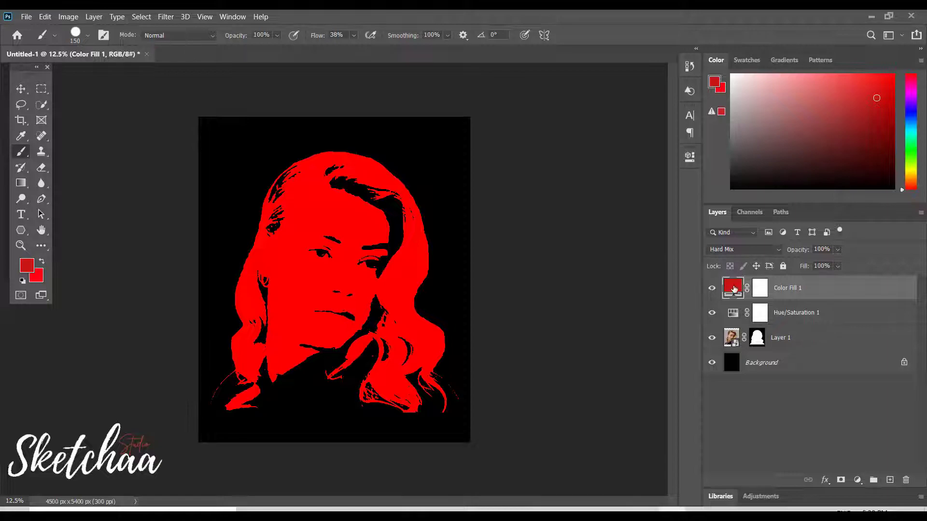
pyautogui.doubleClick(733, 288)
pyautogui.moveTo(618, 259)
pyautogui.mouseDown()
pyautogui.moveTo(630, 249)
pyautogui.moveTo(599, 255)
pyautogui.moveTo(571, 244)
pyautogui.mouseUp()
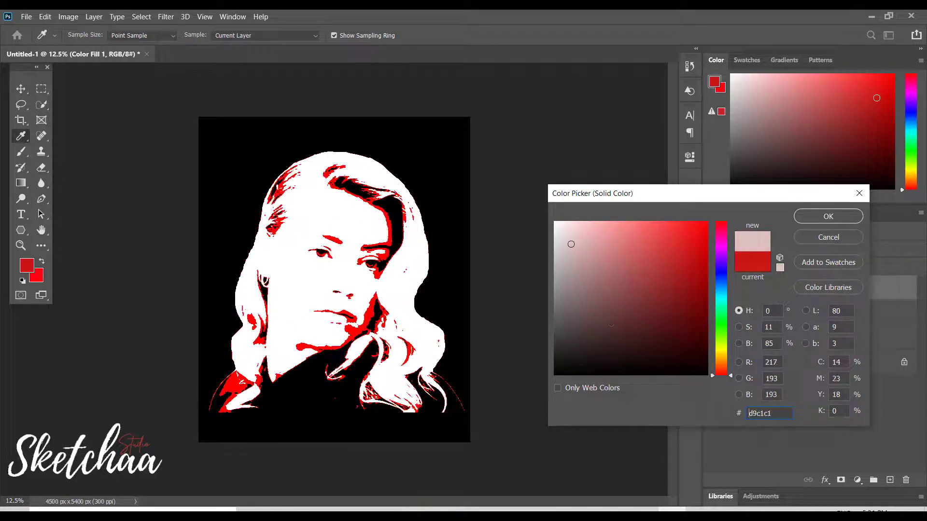
# Step: Change the Color Fill 1 colour to a pale grey-blue, #9da3a8
pyautogui.click(605, 236)
pyautogui.moveTo(721, 273)
pyautogui.mouseDown()
pyautogui.moveTo(732, 335)
pyautogui.moveTo(727, 289)
pyautogui.mouseUp()
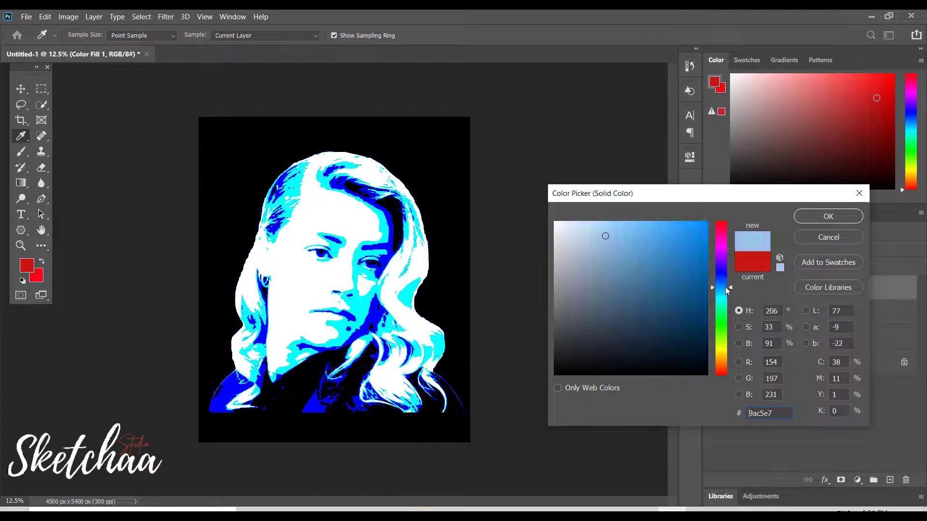
pyautogui.moveTo(621, 269); pyautogui.dragTo(609, 259)
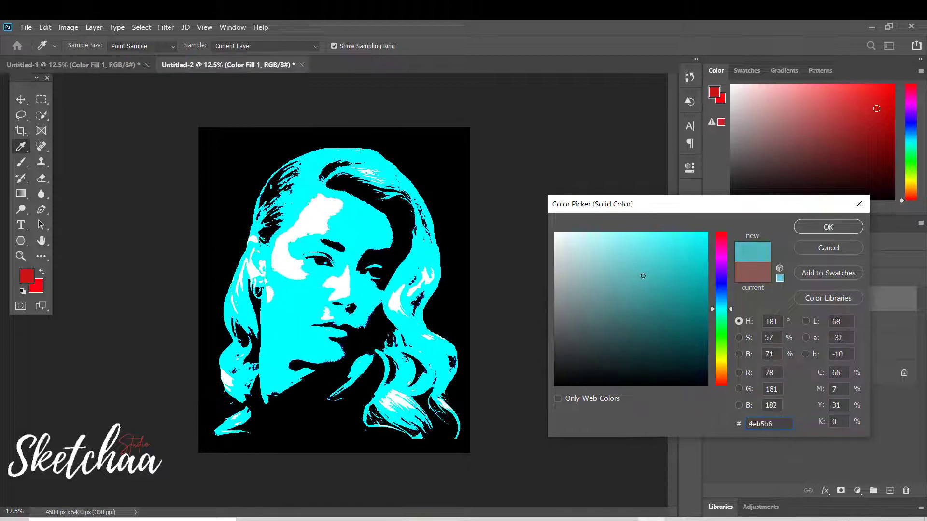
pyautogui.moveTo(657, 284)
pyautogui.mouseDown()
pyautogui.moveTo(579, 270)
pyautogui.moveTo(564, 284)
pyautogui.mouseUp()
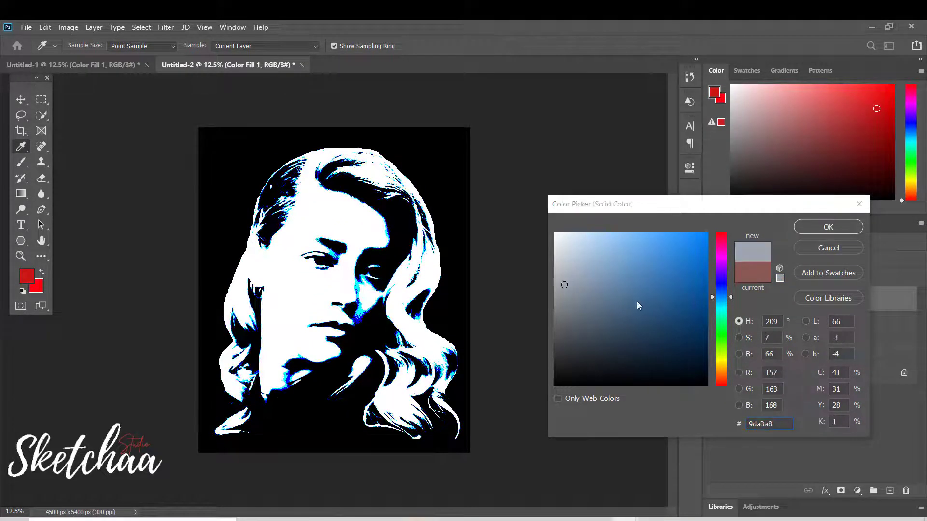
pyautogui.hotkey('ctrl', '+')
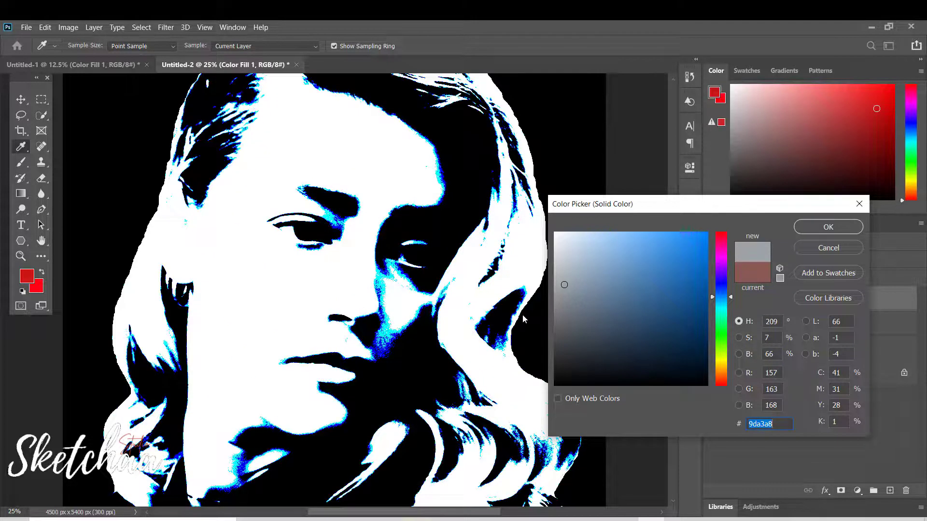
pyautogui.click(590, 279)
pyautogui.press('Return')
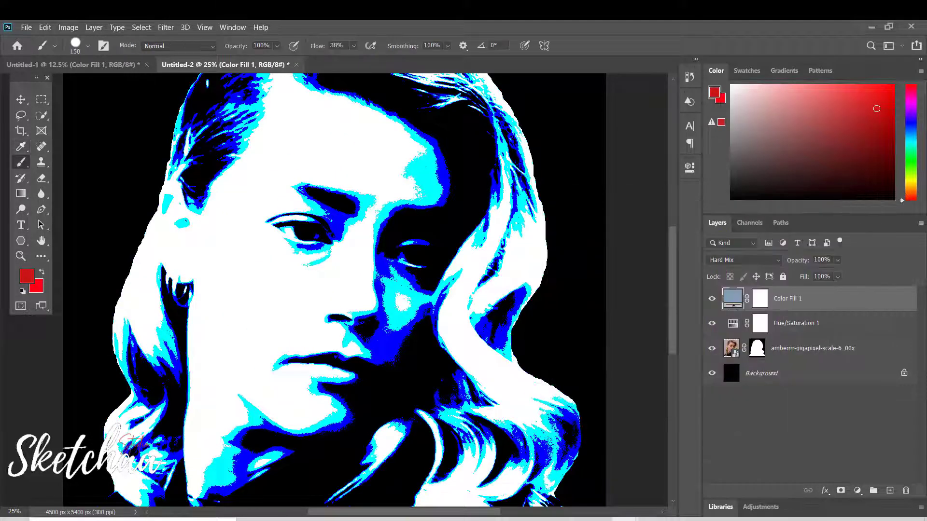
pyautogui.click(858, 491)
# Step: Add a Black & White adjustment with Blues set to 40
pyautogui.click(843, 404)
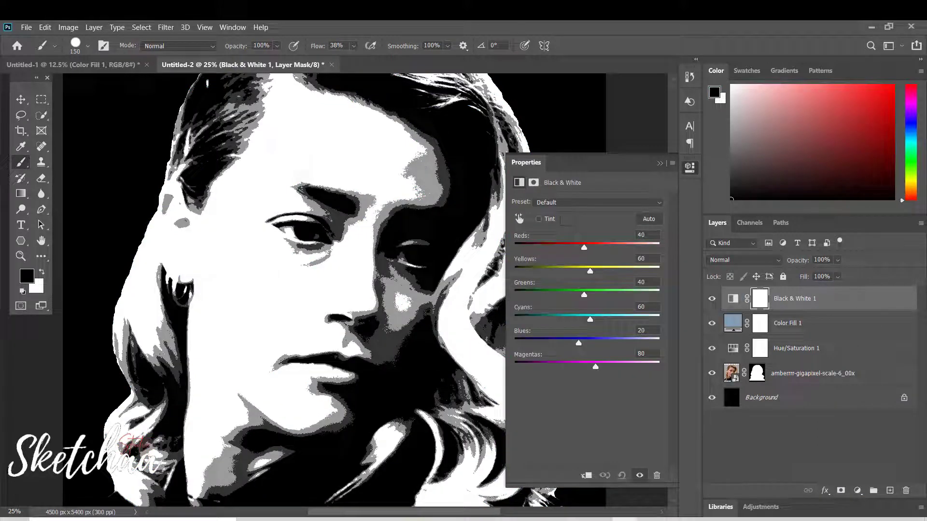
pyautogui.doubleClick(641, 331)
pyautogui.write('40')
pyautogui.press('Tab')
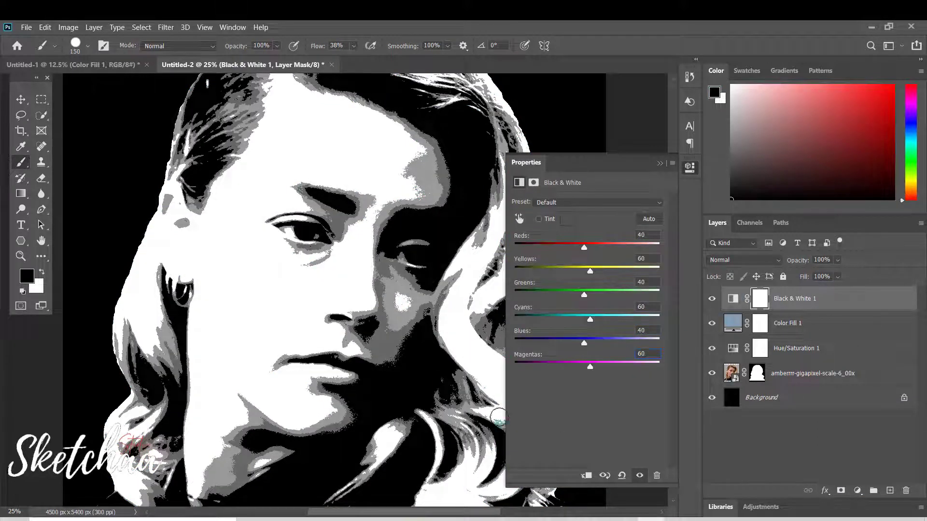
pyautogui.click(659, 164)
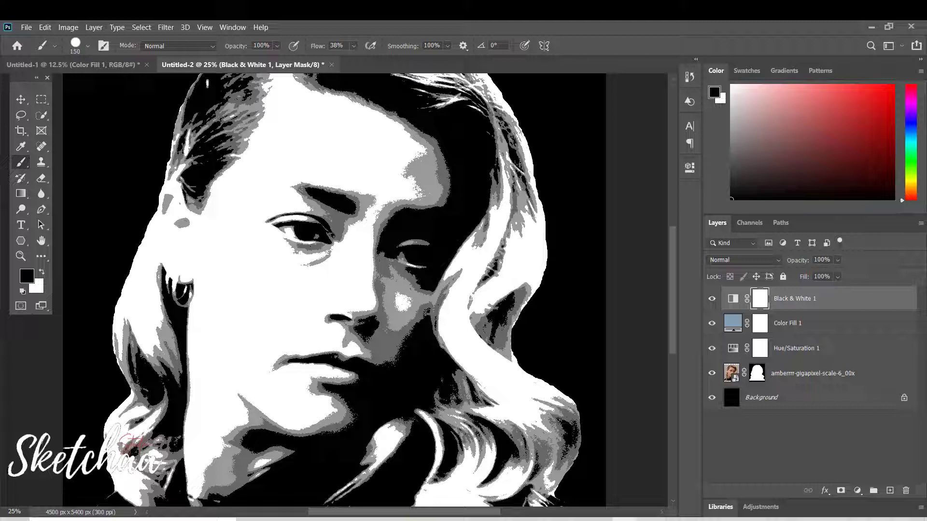
# Step: Try a Threshold adjustment, then delete it
pyautogui.click(812, 367)
pyautogui.click(858, 491)
pyautogui.click(843, 468)
pyautogui.moveTo(594, 275)
pyautogui.mouseDown()
pyautogui.moveTo(612, 291)
pyautogui.moveTo(637, 290)
pyautogui.mouseUp()
pyautogui.click(657, 476)
# Step: Add a Levels adjustment at 27 / 0.79 / 207 to deepen shadows and brighten highlights
pyautogui.click(858, 491)
pyautogui.click(830, 343)
pyautogui.moveTo(531, 290); pyautogui.dragTo(545, 290)
pyautogui.moveTo(602, 290); pyautogui.dragTo(598, 291)
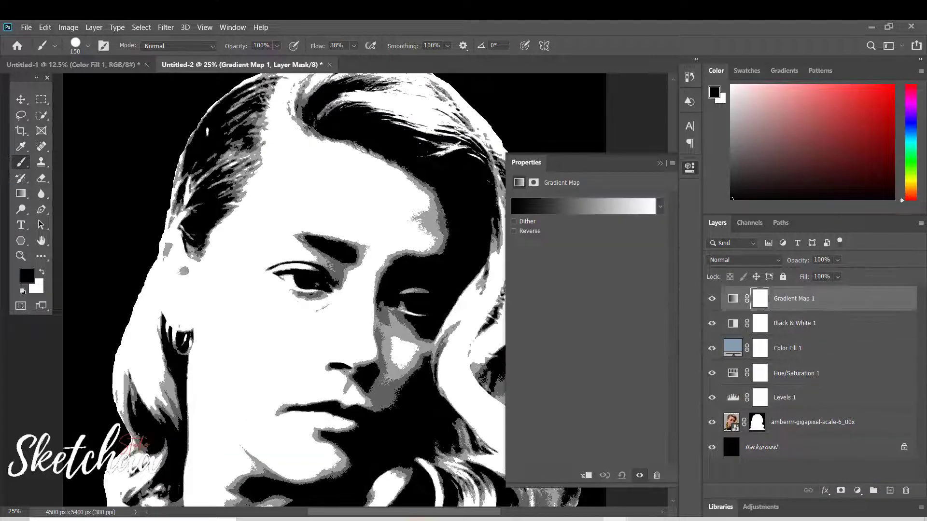
# Step: Set the Gradient Map's middle stops to violets #453d93 and #6c5df8
pyautogui.click(583, 207)
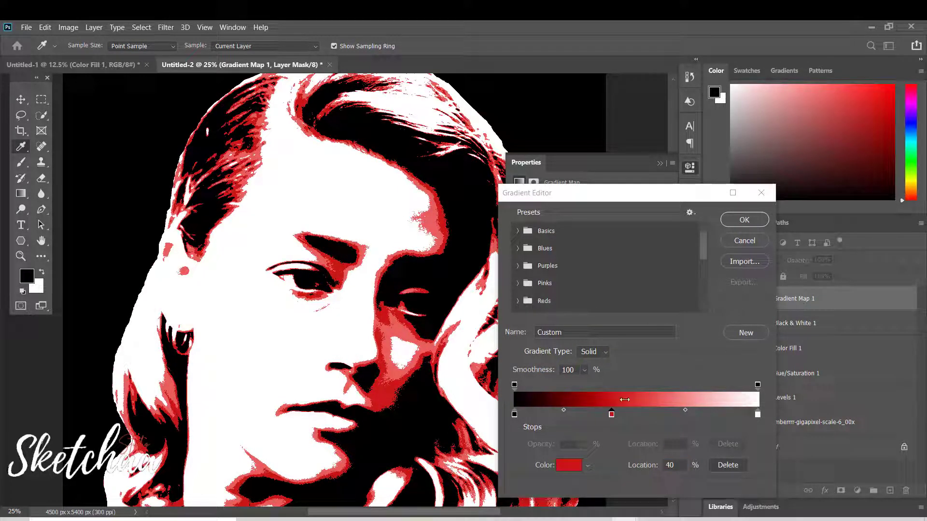
pyautogui.write('453d93')
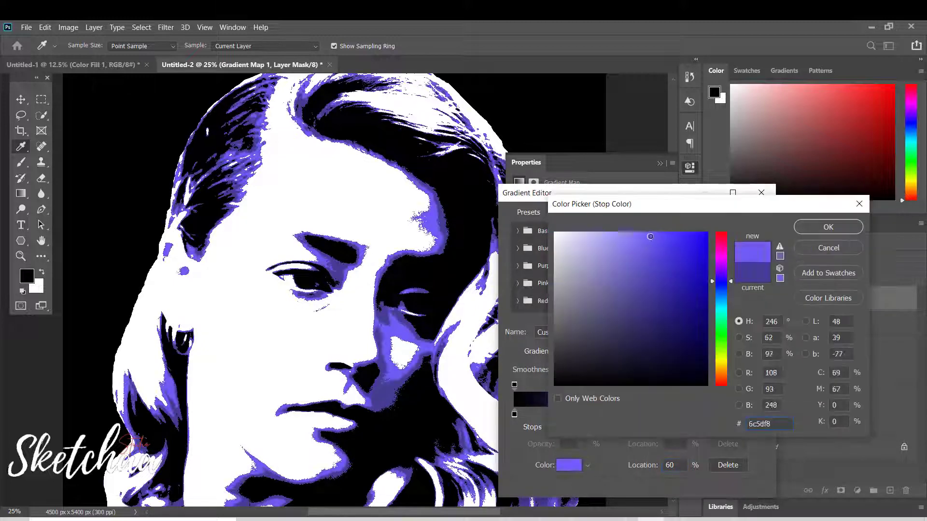
pyautogui.press('Return')
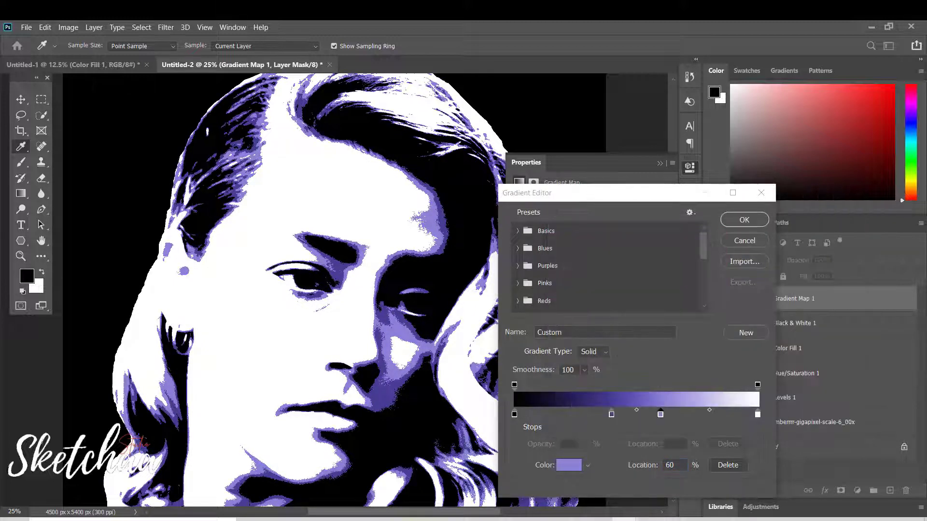
pyautogui.click(744, 220)
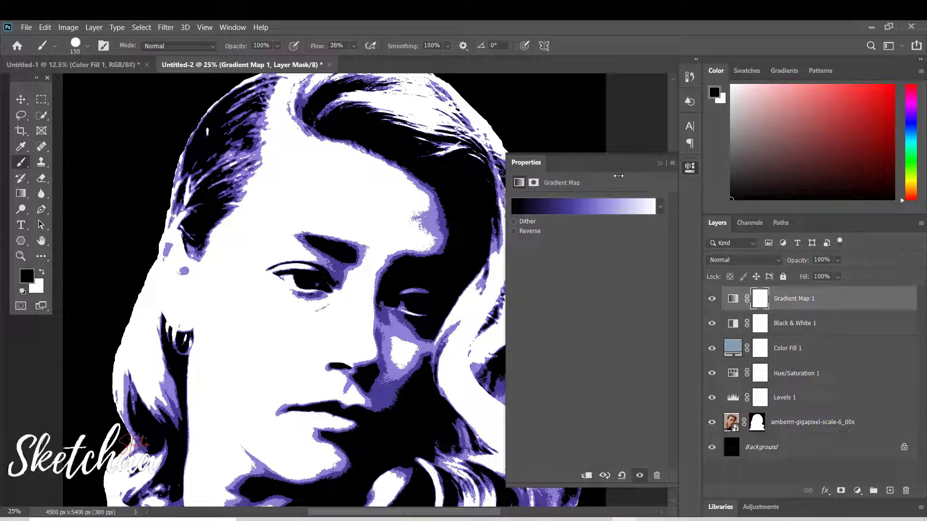
pyautogui.click(690, 167)
pyautogui.click(816, 422)
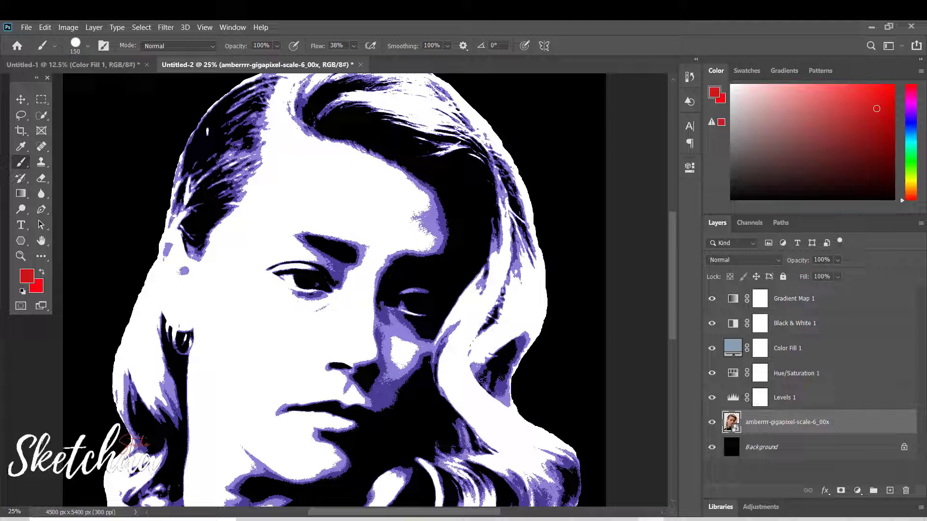
# Step: Apply an Oil Paint filter with Cleanliness 5 to the photo
pyautogui.click(141, 27)
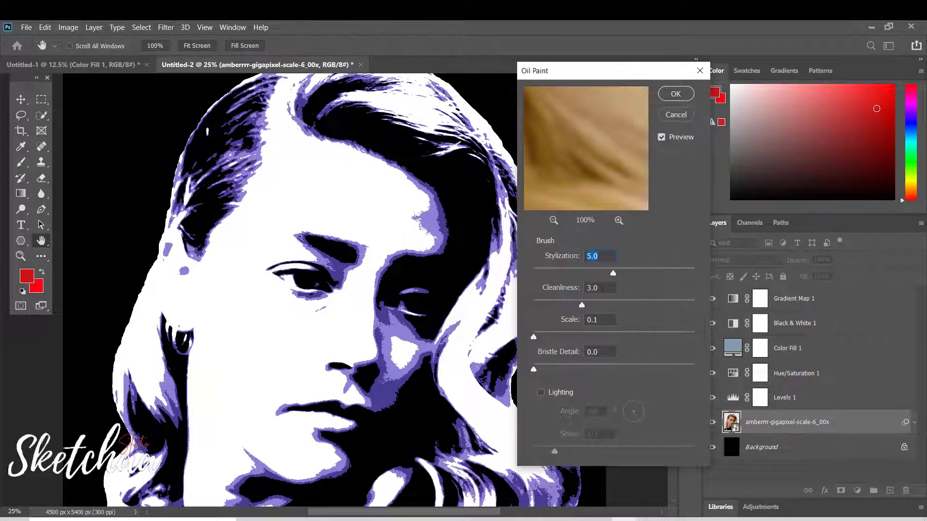
pyautogui.press('Tab')
pyautogui.write('5')
pyautogui.press('Tab')
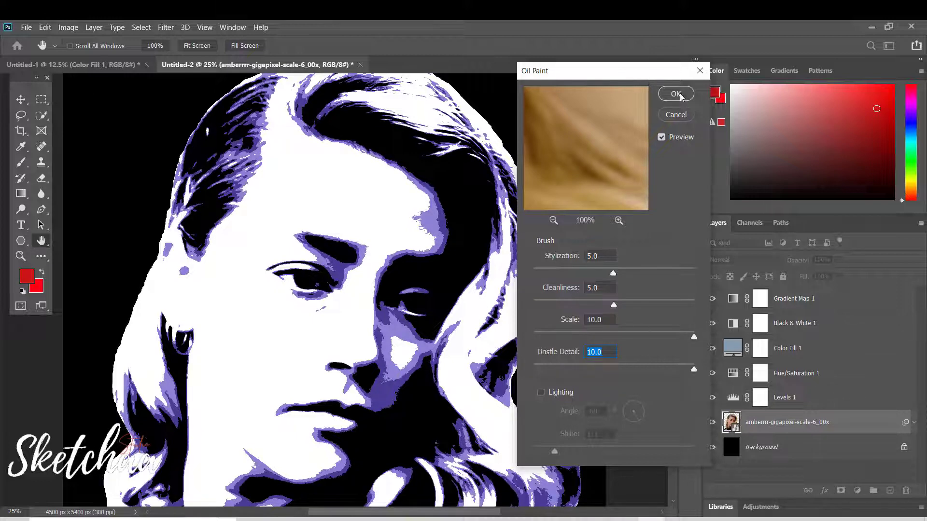
pyautogui.click(681, 94)
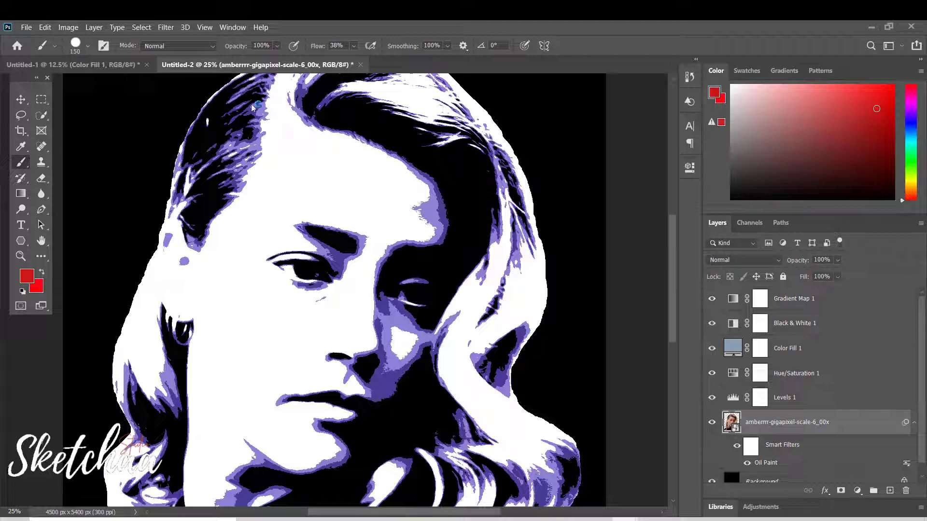
# Step: Apply Shadows/Highlights with Shadows 66% and Highlights 25%
pyautogui.click(68, 27)
pyautogui.moveTo(86, 56)
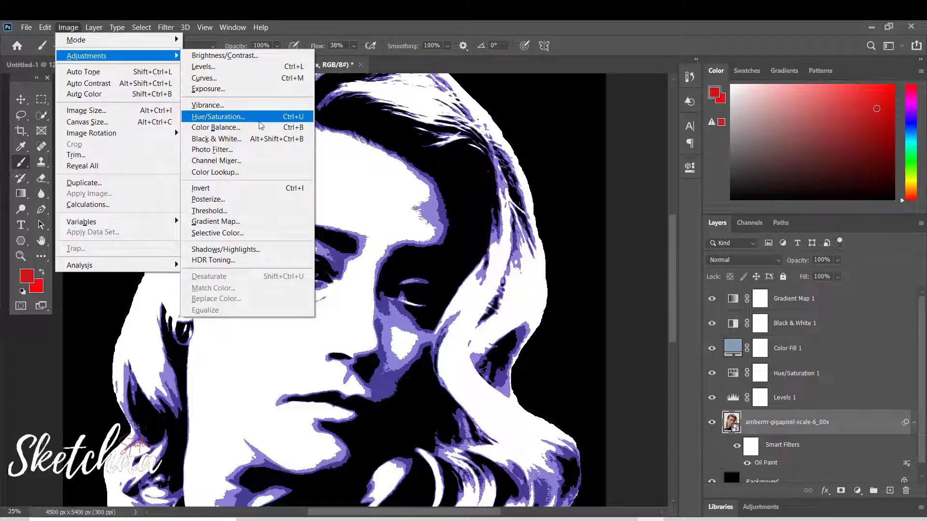
pyautogui.click(226, 249)
pyautogui.moveTo(650, 166)
pyautogui.mouseDown()
pyautogui.moveTo(637, 166)
pyautogui.moveTo(677, 166)
pyautogui.mouseUp()
pyautogui.moveTo(623, 240); pyautogui.dragTo(642, 240)
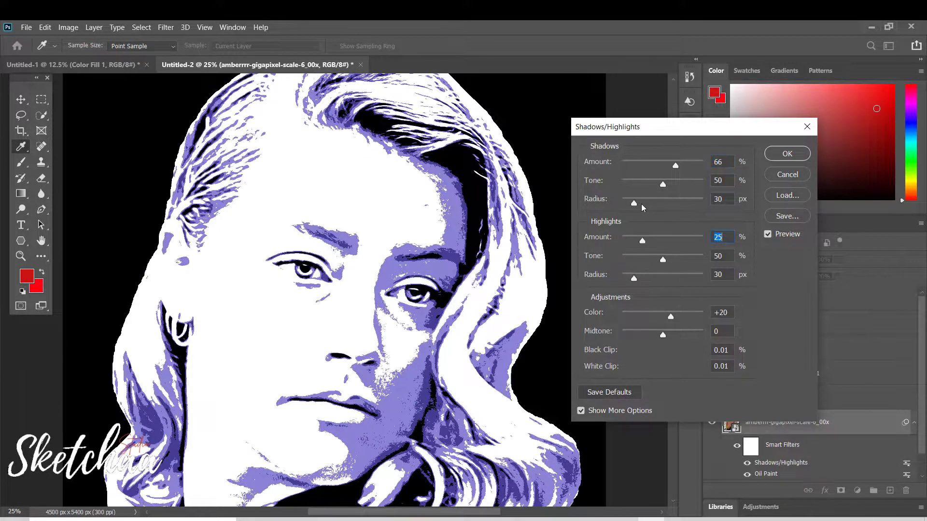
pyautogui.click(795, 155)
pyautogui.hotkey('ctrl', '-')
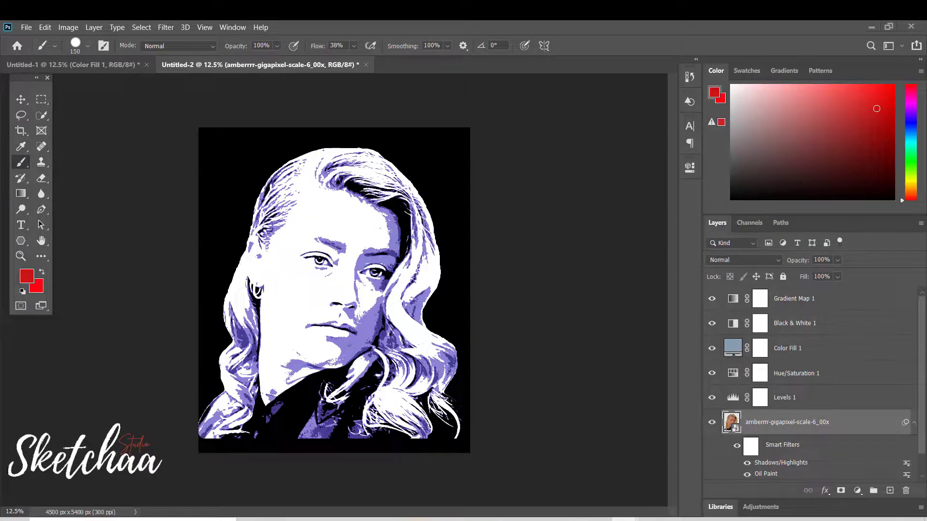
# Step: Duplicate the portrait layer
pyautogui.rightClick(837, 424)
pyautogui.click(753, 43)
pyautogui.press('Return')
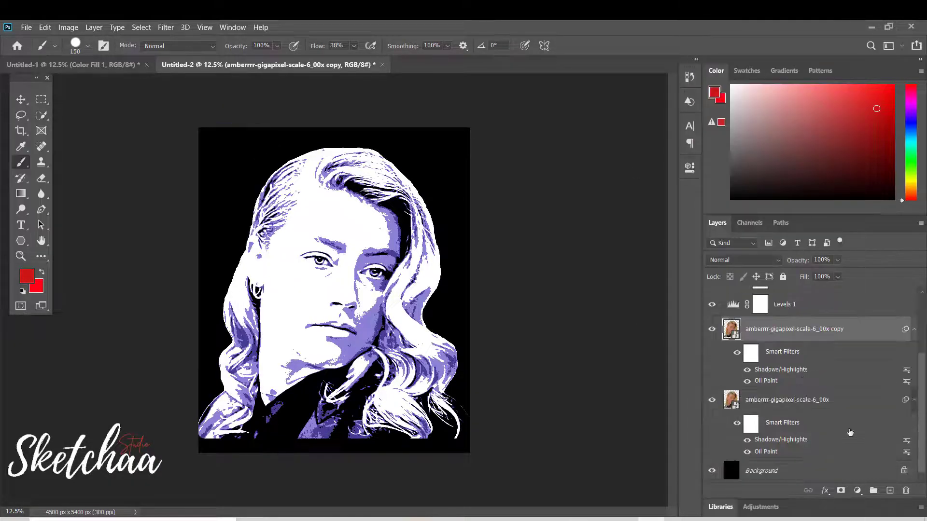
# Step: Apply Oil Paint to the copy with Stylization and Cleanliness at 10
pyautogui.click(165, 28)
pyautogui.click(285, 262)
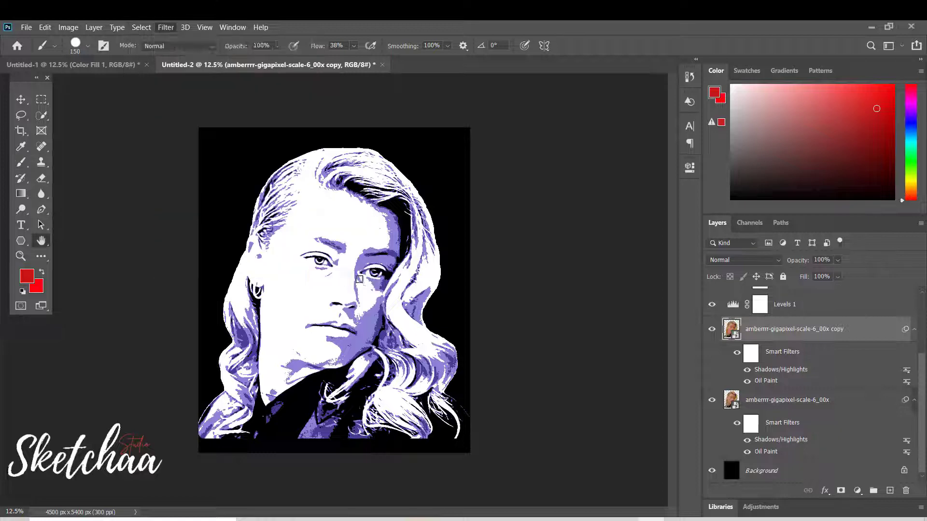
pyautogui.moveTo(614, 274); pyautogui.dragTo(694, 273)
pyautogui.moveTo(614, 304); pyautogui.dragTo(694, 305)
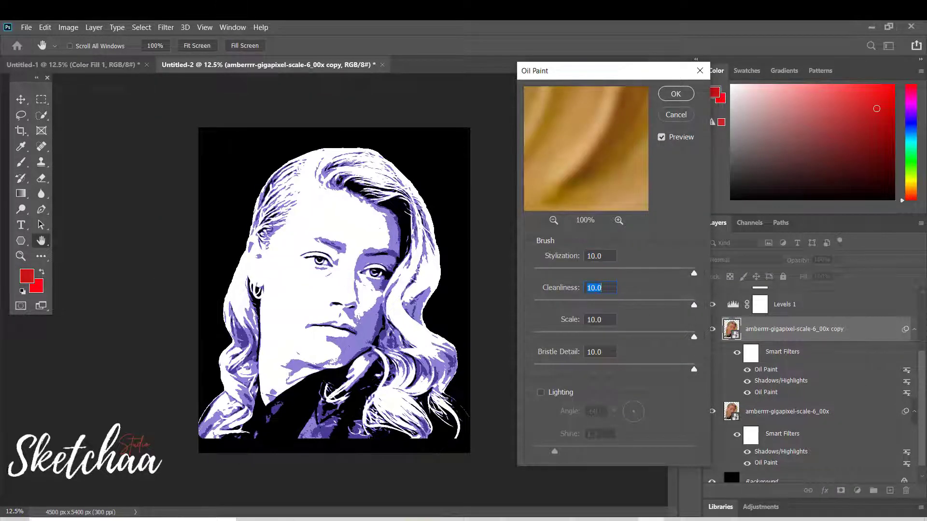
pyautogui.press('Return')
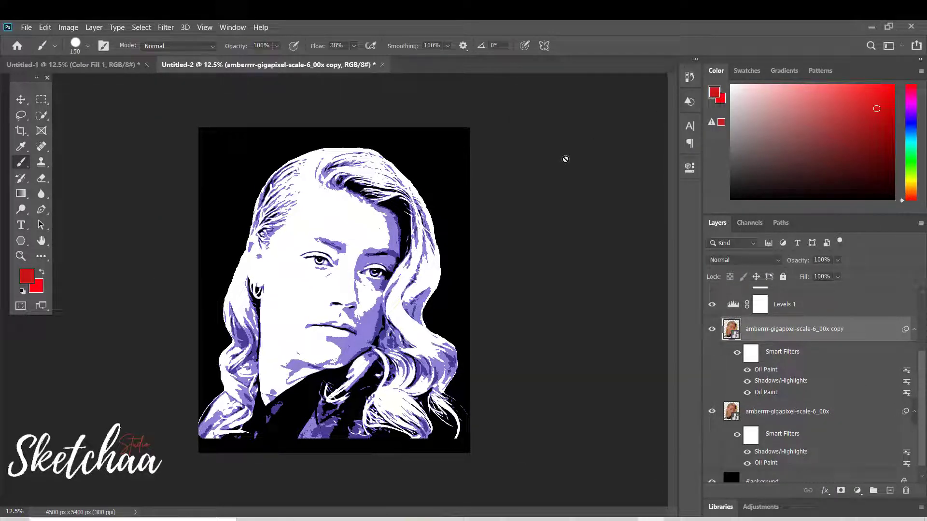
# Step: Reapply the Oil Paint filter four more times with Ctrl+Alt+F
pyautogui.hotkey('ctrl', 'alt', 'f')
pyautogui.press('Return')
pyautogui.hotkey('ctrl', 'alt', 'f')
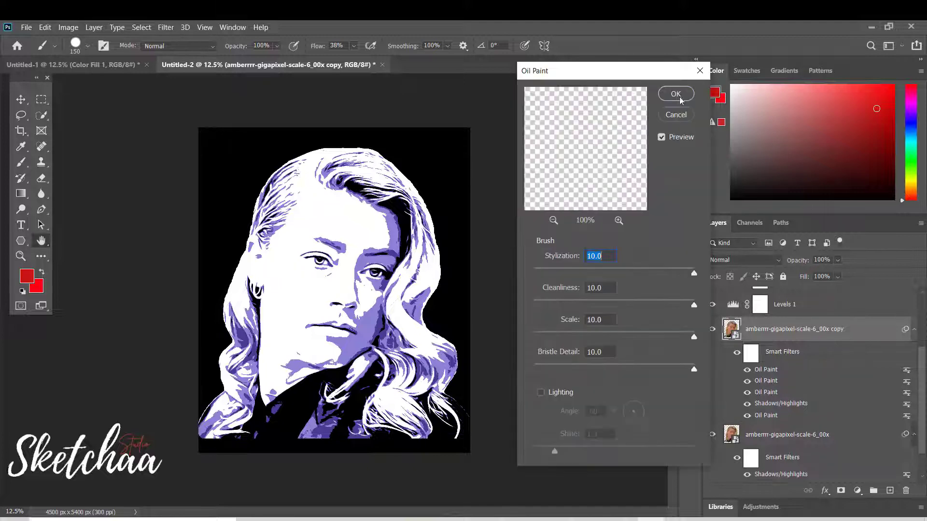
pyautogui.click(680, 98)
pyautogui.hotkey('ctrl', 'alt', 'f')
pyautogui.press('Return')
pyautogui.hotkey('ctrl', 'alt', 'f')
pyautogui.press('Return')
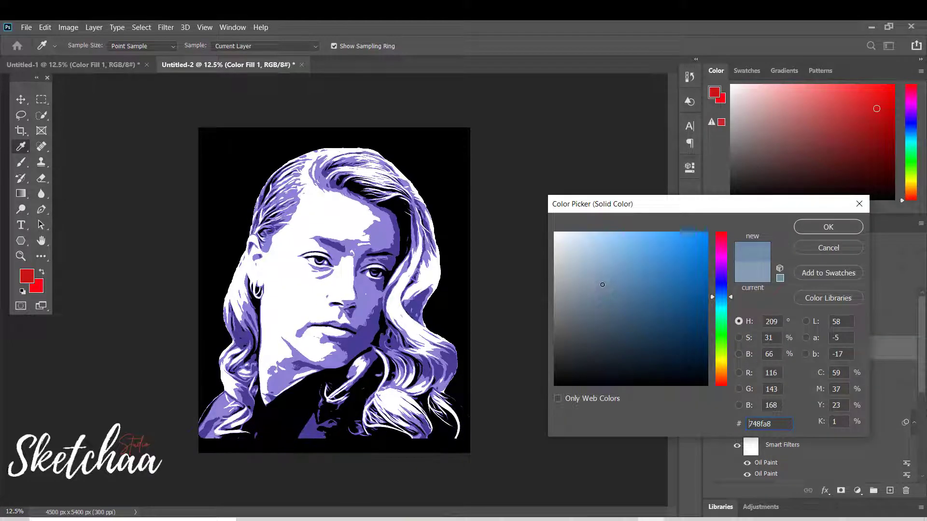
# Step: Keep the blue fill and inspect the portrait copy's top Oil Paint filter
pyautogui.click(827, 227)
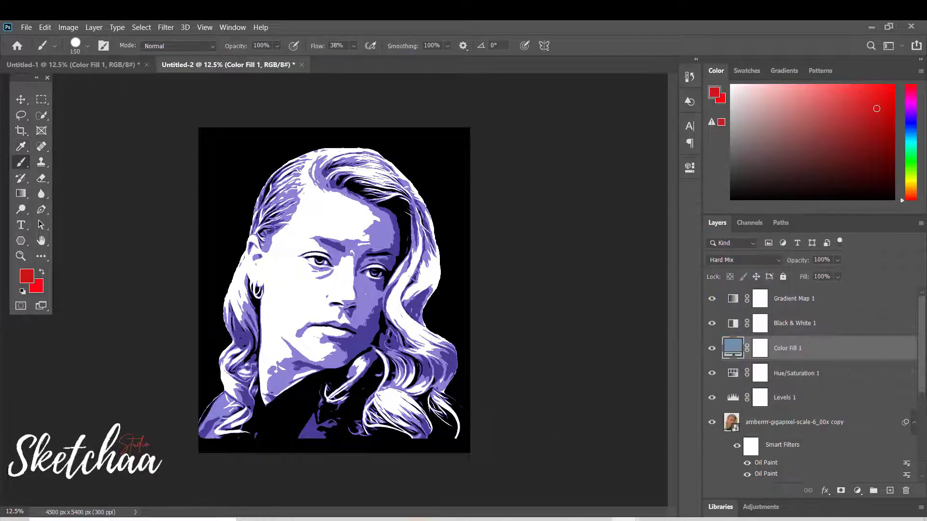
pyautogui.scroll(-2, 797, 386)
pyautogui.click(794, 348)
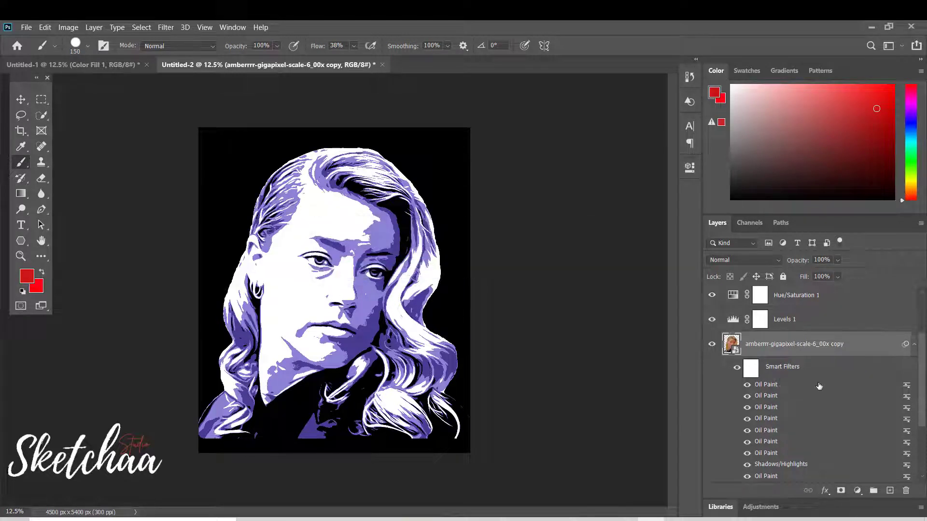
pyautogui.scroll(-1, 819, 386)
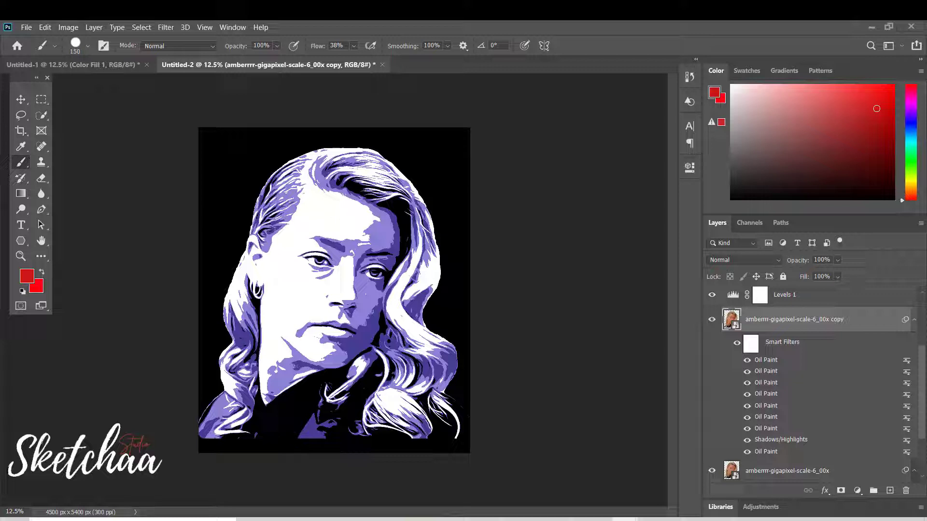
pyautogui.doubleClick(776, 358)
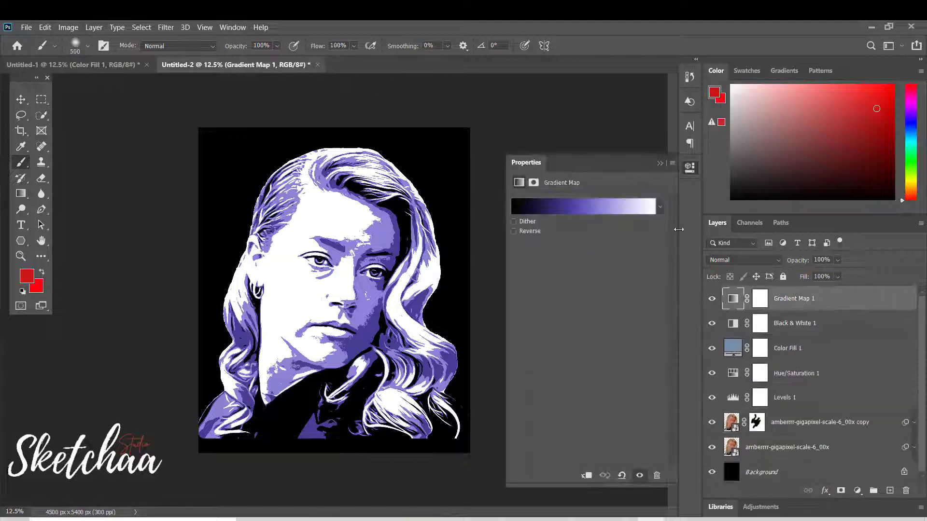
# Step: Apply the dark-to-cream Texturelabs Vectortones preset to Gradient Map 1
pyautogui.click(660, 207)
pyautogui.click(520, 379)
pyautogui.click(534, 356)
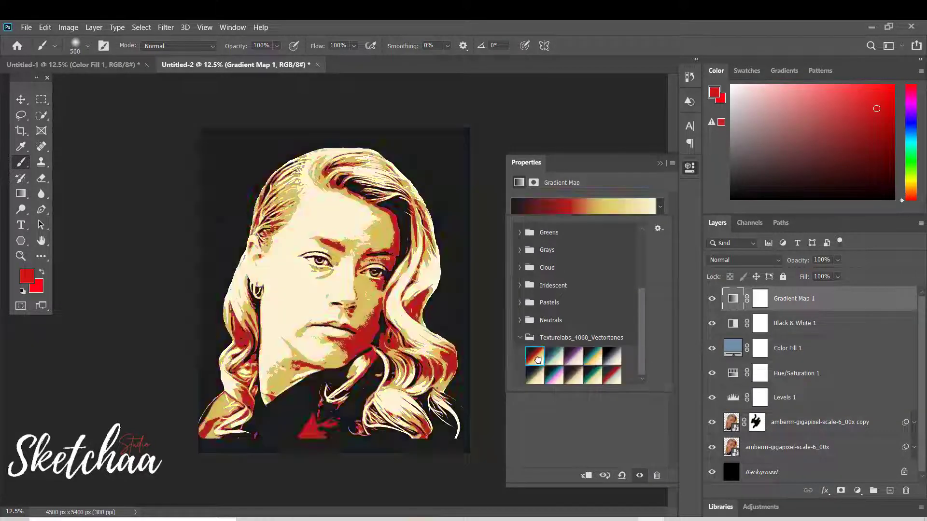
pyautogui.click(572, 360)
pyautogui.click(615, 361)
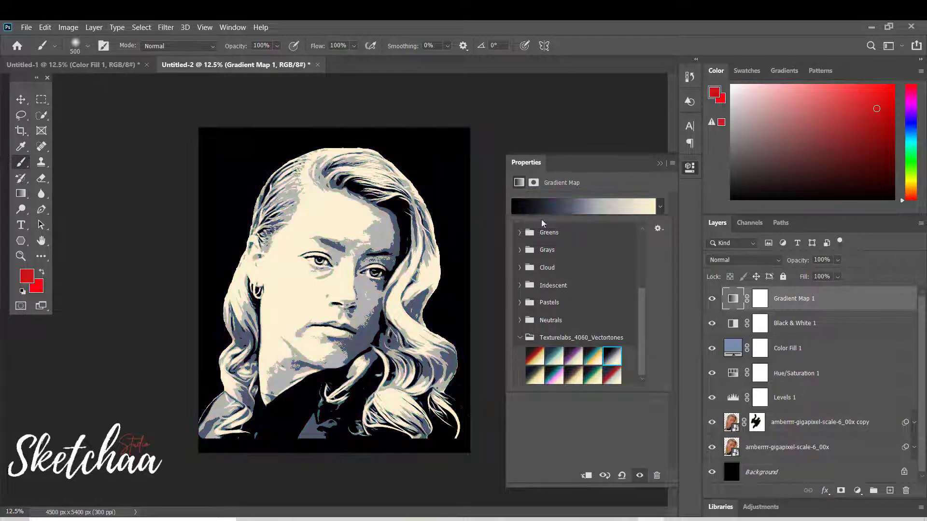
pyautogui.click(660, 163)
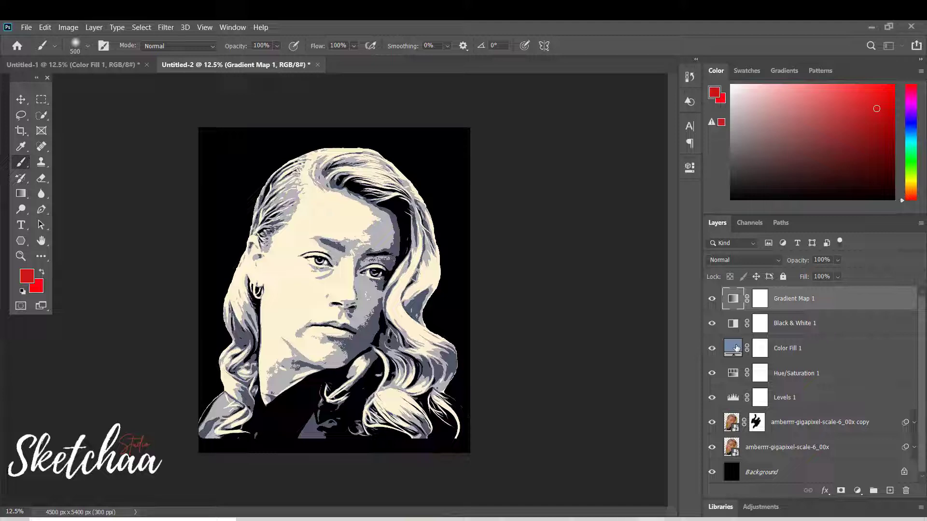
# Step: Shift the Color Fill 1 colour through blue-grey to a brighter magenta, #9e6086
pyautogui.doubleClick(736, 348)
pyautogui.write('717171')
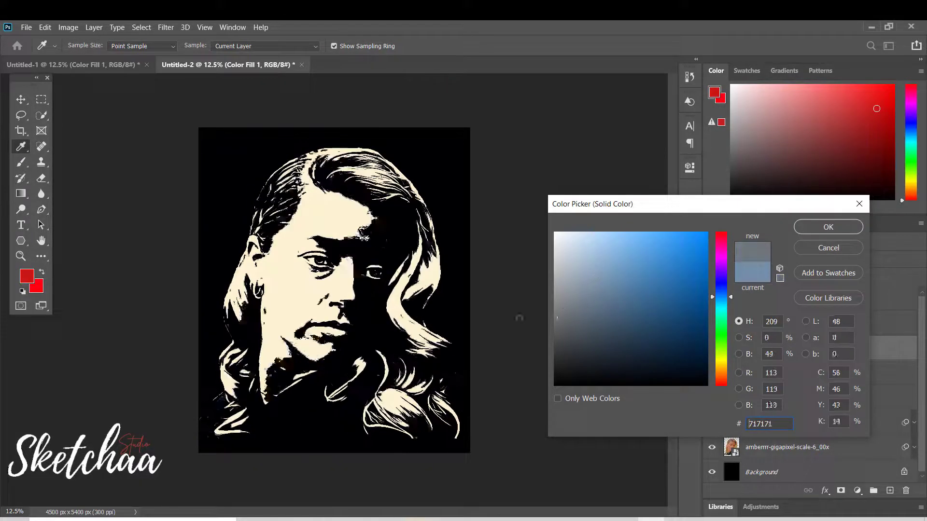
pyautogui.moveTo(590, 298); pyautogui.dragTo(600, 302)
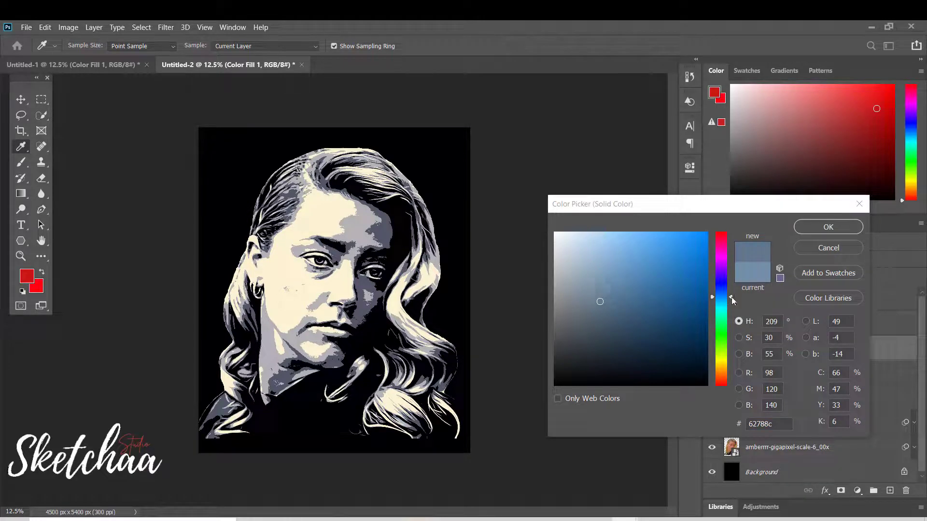
pyautogui.moveTo(732, 300)
pyautogui.mouseDown()
pyautogui.moveTo(731, 365)
pyautogui.moveTo(730, 250)
pyautogui.mouseUp()
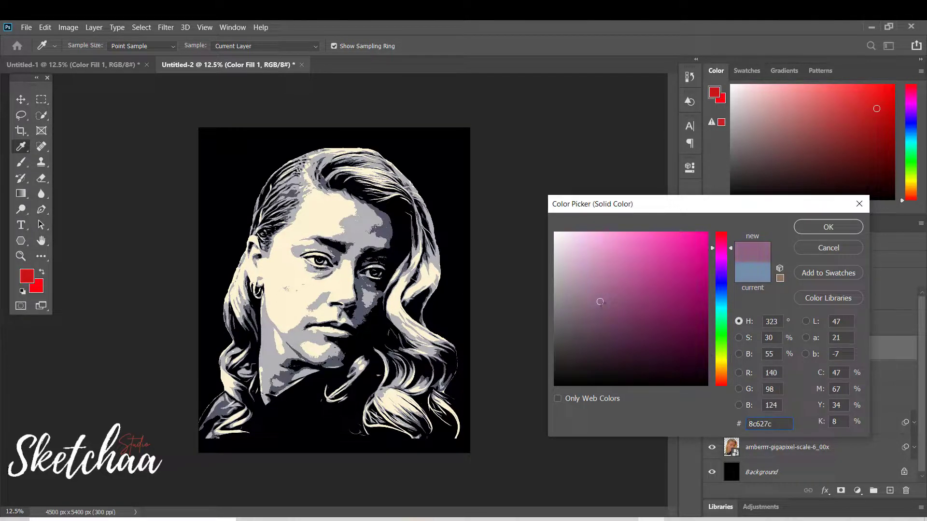
pyautogui.moveTo(600, 302); pyautogui.dragTo(615, 290)
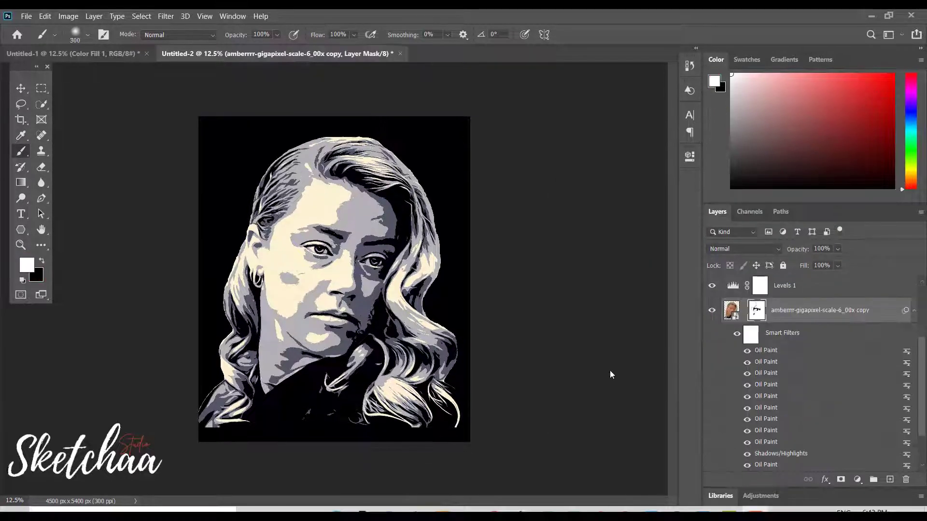
# Step: Duplicate the portrait copy layer as 'copy 2'
pyautogui.rightClick(803, 310)
pyautogui.click(652, 31)
pyautogui.click(238, 144)
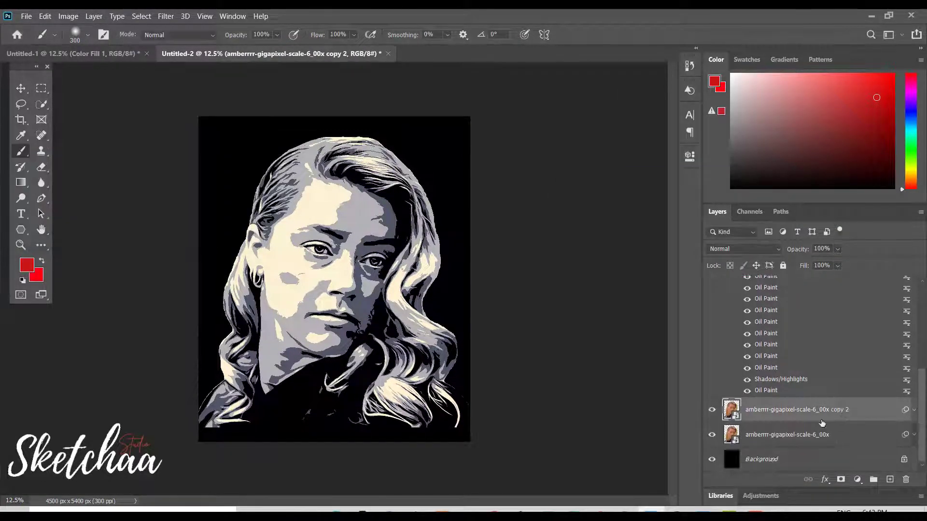
pyautogui.rightClick(807, 314)
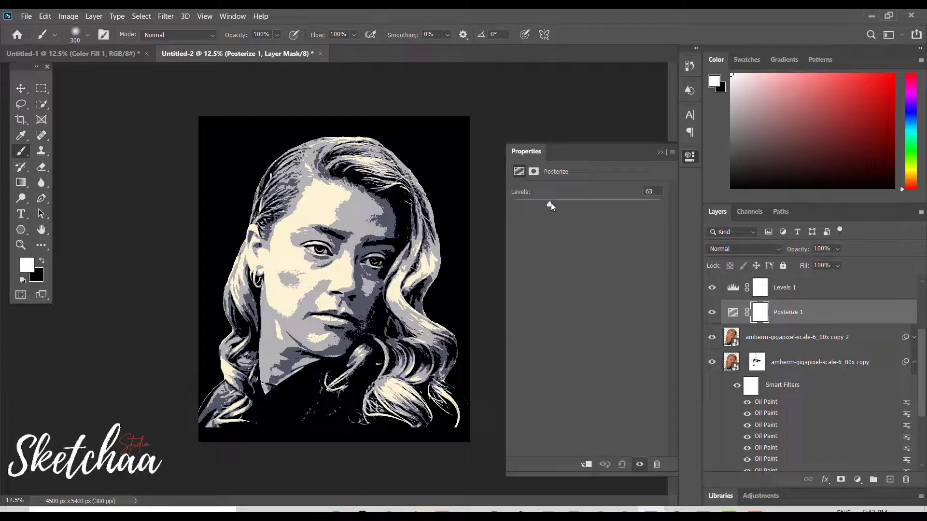
pyautogui.press('Delete')
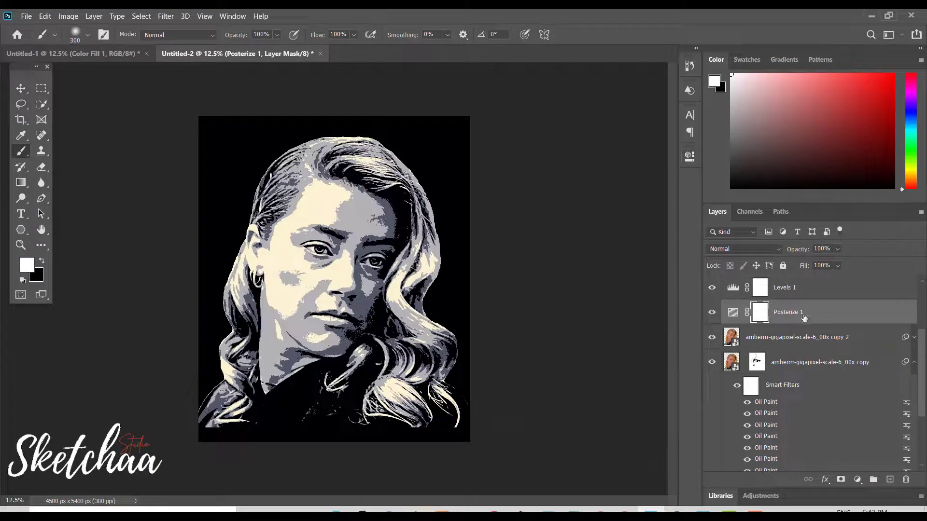
# Step: Add a Threshold adjustment at level 146 and merge it down into copy 2
pyautogui.click(858, 479)
pyautogui.click(801, 442)
pyautogui.moveTo(587, 258); pyautogui.dragTo(592, 262)
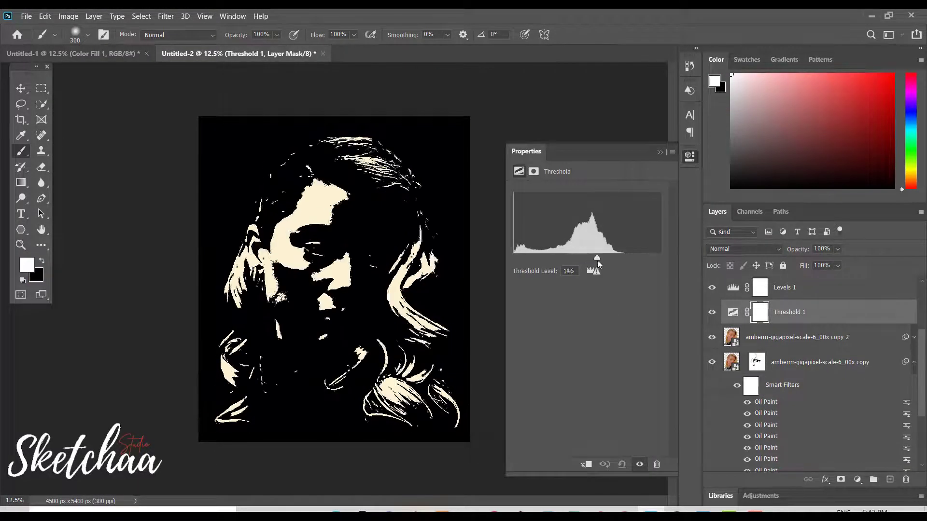
pyautogui.click(792, 312)
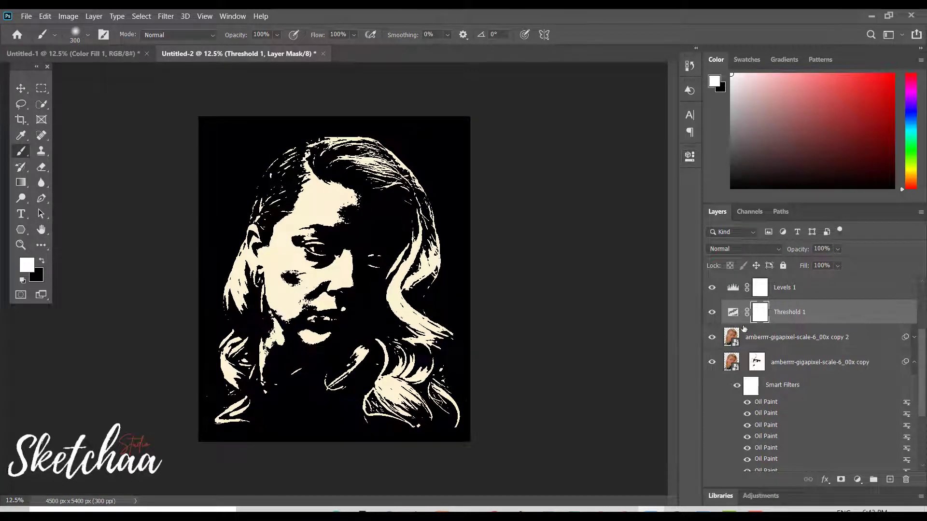
pyautogui.rightClick(792, 309)
pyautogui.press('Escape')
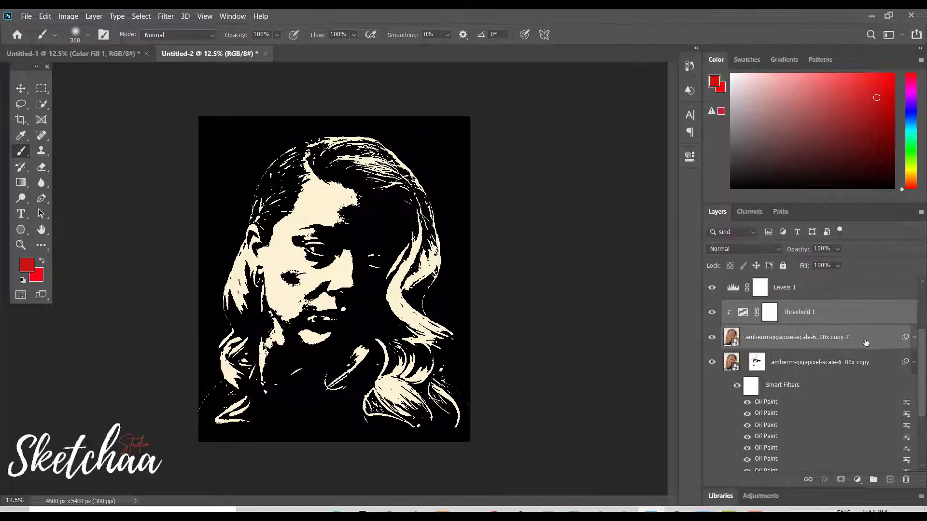
pyautogui.rightClick(860, 340)
pyautogui.click(715, 368)
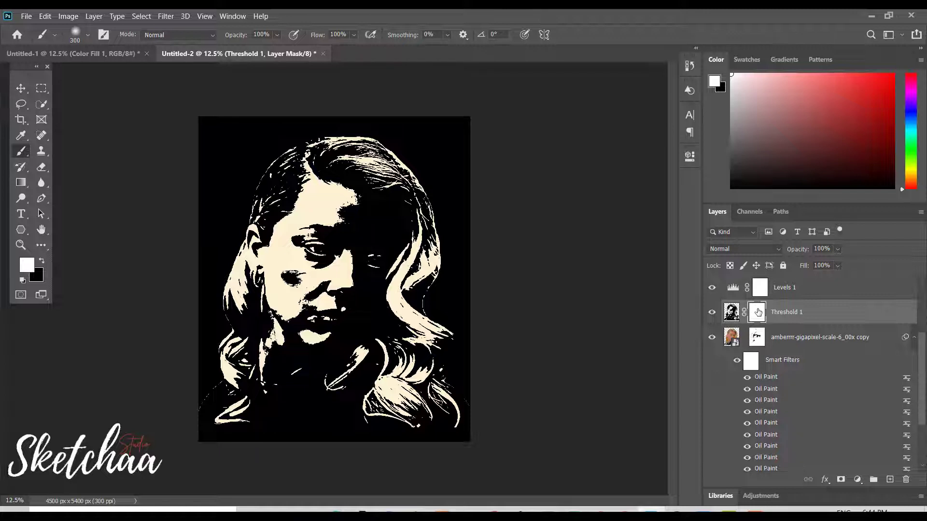
# Step: Fill the Threshold mask black, restore forehead and cheek, and raise brush smoothing to 49%
pyautogui.hotkey('ctrl', 'i')
pyautogui.moveTo(285, 275); pyautogui.dragTo(294, 280)
pyautogui.moveTo(284, 200)
pyautogui.mouseDown()
pyautogui.moveTo(338, 183)
pyautogui.moveTo(303, 207)
pyautogui.mouseUp()
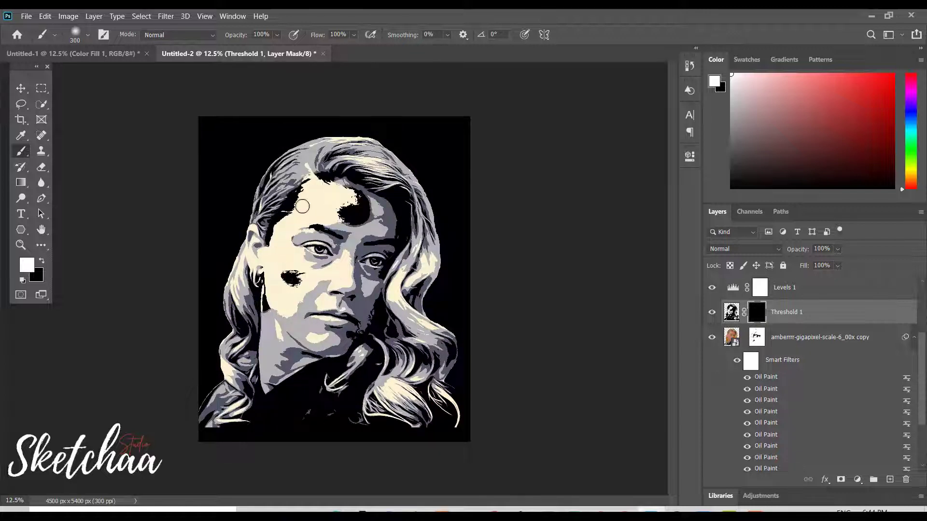
pyautogui.hotkey('ctrl', 'z')
pyautogui.hotkey('ctrl', 'z')
pyautogui.hotkey('ctrl', 'z')
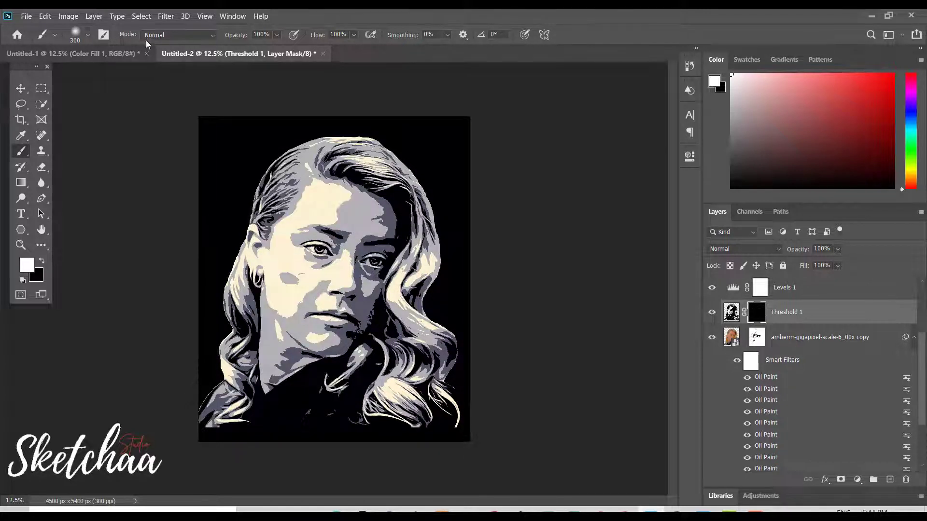
pyautogui.moveTo(447, 35); pyautogui.dragTo(476, 48)
pyautogui.moveTo(312, 234); pyautogui.dragTo(294, 240)
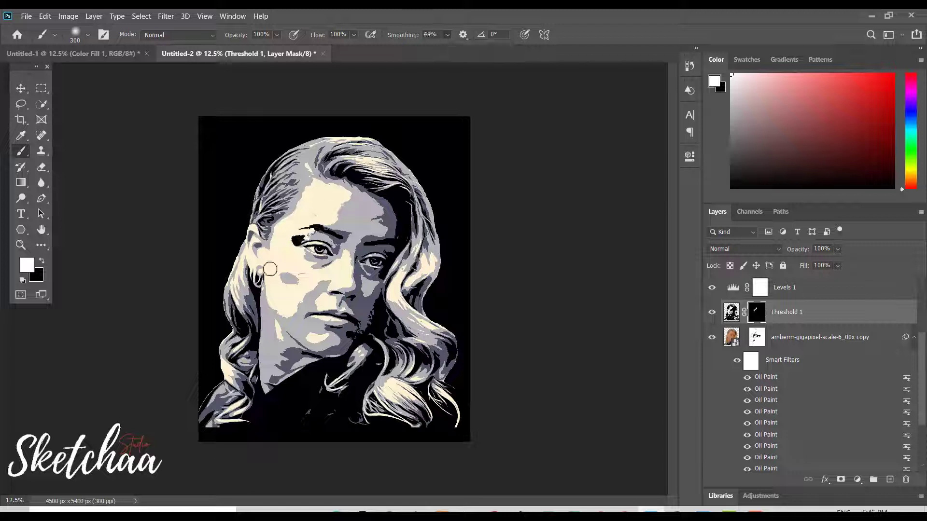
pyautogui.hotkey('ctrl', 'z')
# Step: Touch up the mask along cheek, jaw and hairline, and shrink the brush to 40
pyautogui.moveTo(282, 274)
pyautogui.mouseDown()
pyautogui.moveTo(302, 281)
pyautogui.moveTo(263, 391)
pyautogui.mouseUp()
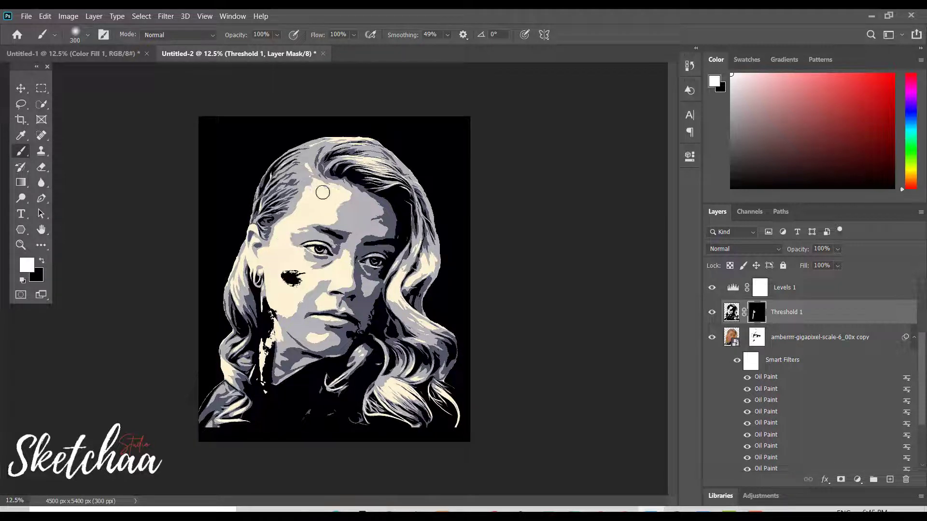
pyautogui.moveTo(321, 181); pyautogui.dragTo(258, 244)
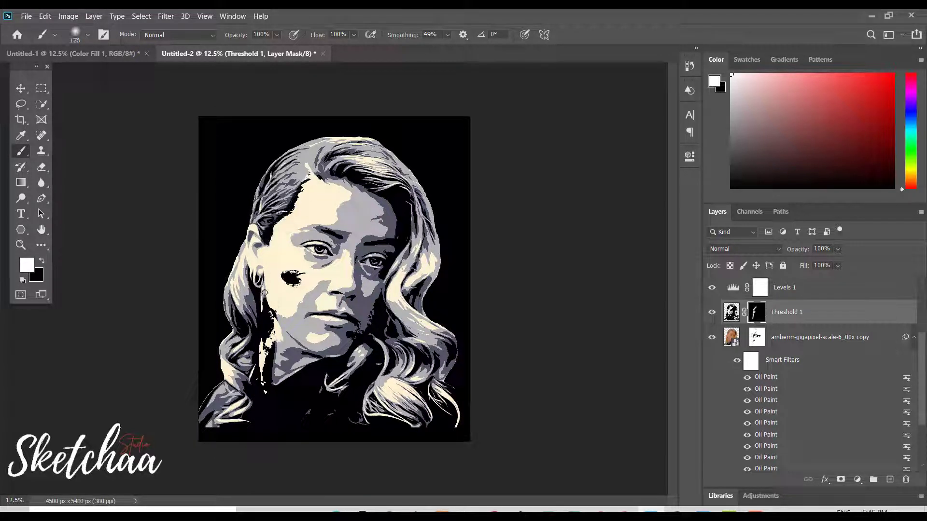
pyautogui.press('x')
pyautogui.moveTo(290, 280); pyautogui.dragTo(305, 273)
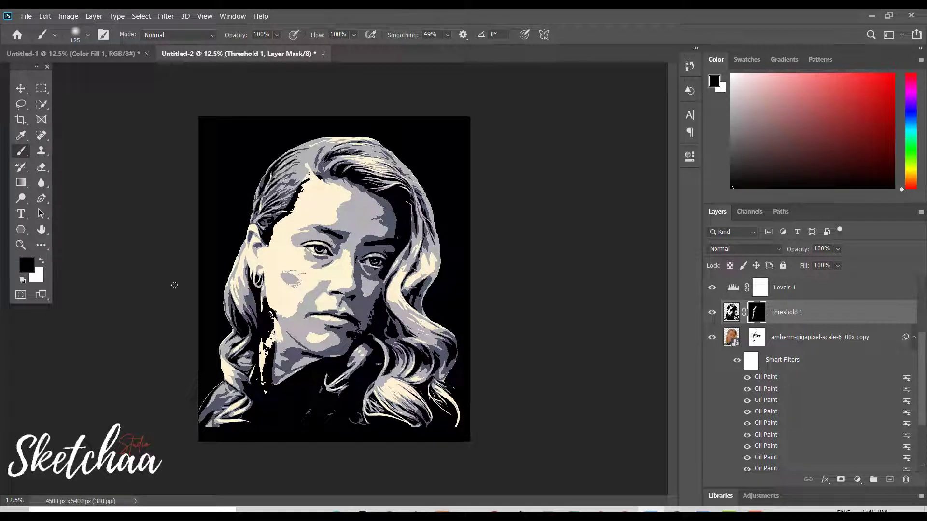
pyautogui.press('x')
pyautogui.moveTo(367, 273); pyautogui.dragTo(378, 279)
pyautogui.hotkey('ctrl', 'z')
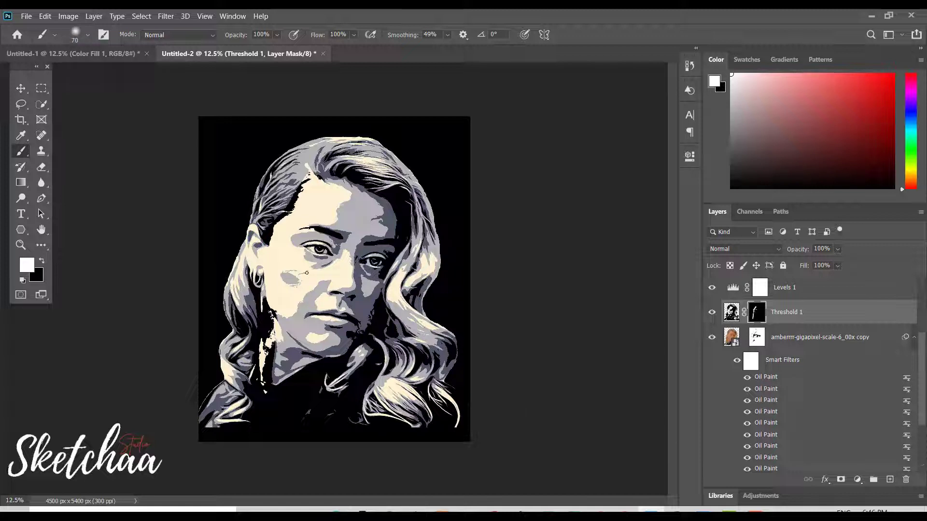
pyautogui.press('[')
pyautogui.press('[')
pyautogui.press('[')
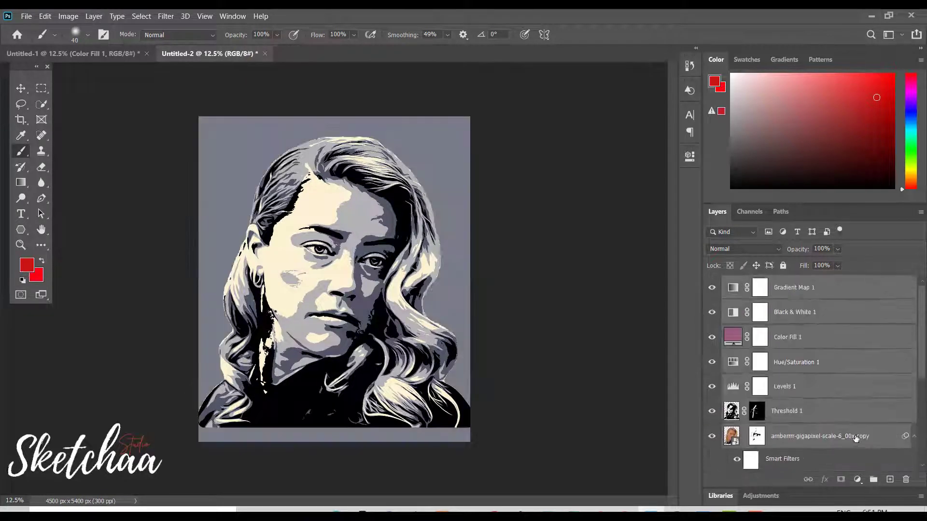
# Step: Stamp visible into Layer 1, group the lower layers as Group 1, and make Layer 1 a smart object
pyautogui.hotkey('ctrl', 'shift', 'alt', 'e')
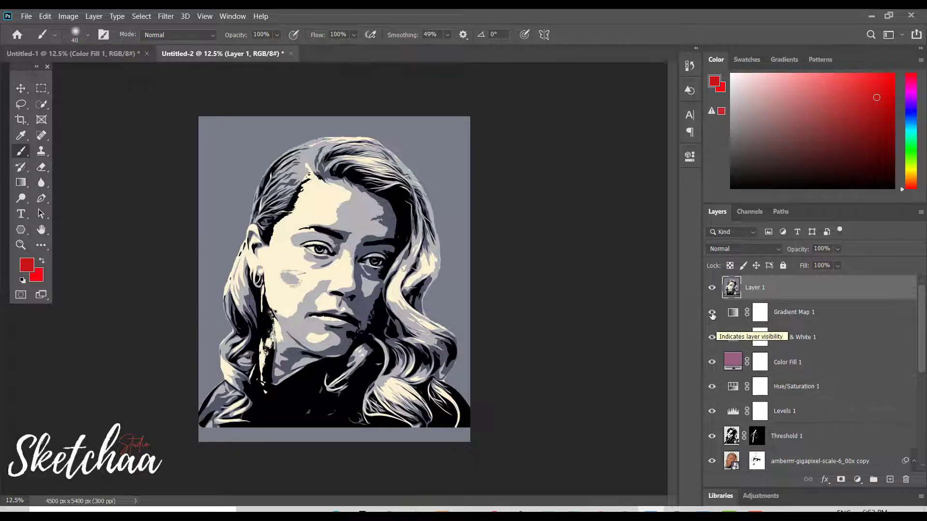
pyautogui.scroll(-5, 881, 376)
pyautogui.keyDown('shift'); pyautogui.click(787, 435); pyautogui.keyUp('shift')
pyautogui.rightClick(854, 366)
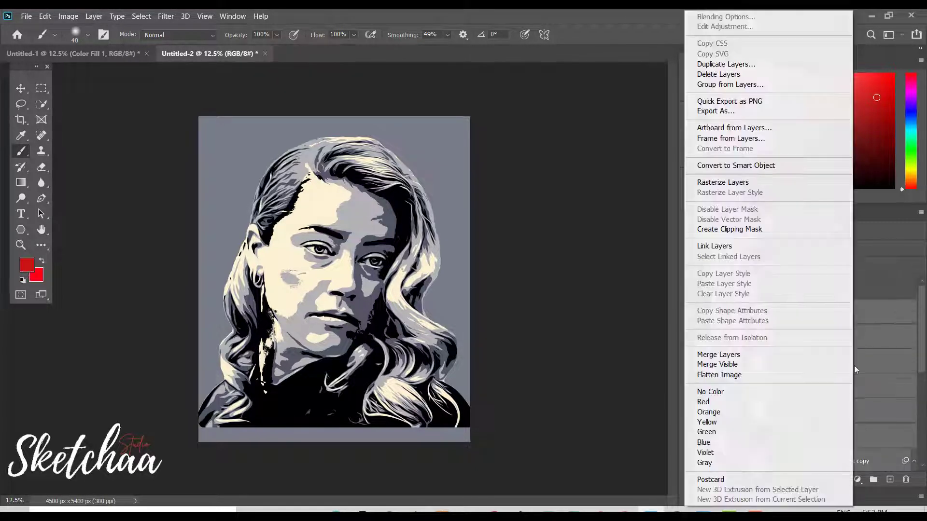
pyautogui.click(724, 85)
pyautogui.click(229, 168)
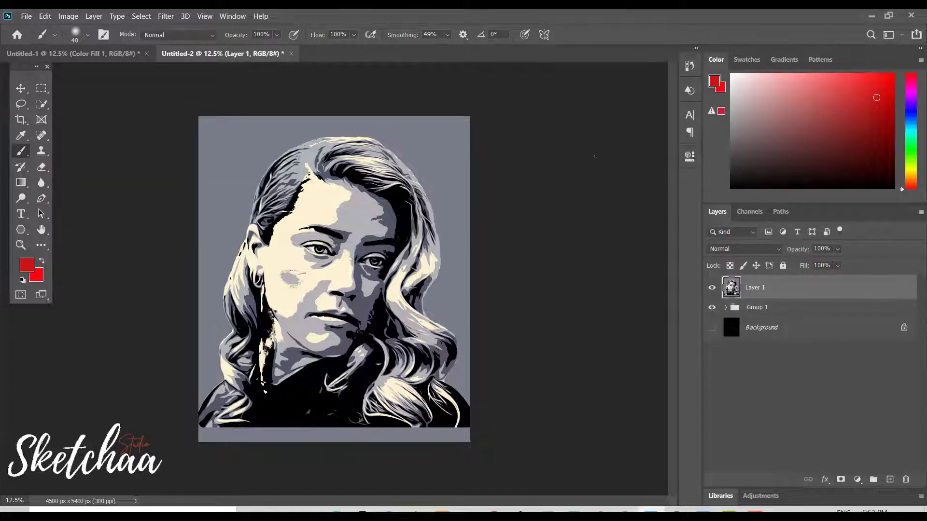
pyautogui.rightClick(785, 292)
pyautogui.click(651, 164)
# Step: Apply the Oil Paint filter to Layer 1 and reapply it with Ctrl+Alt+F
pyautogui.click(165, 16)
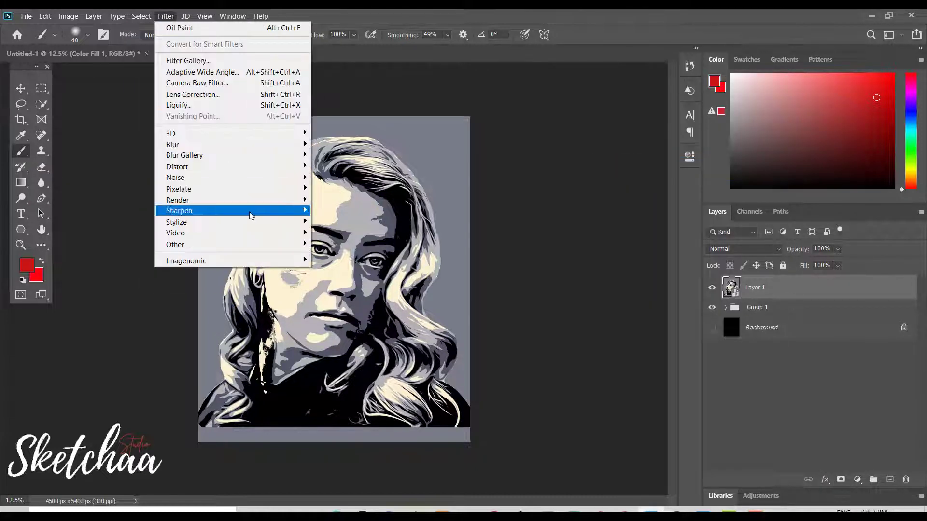
pyautogui.click(338, 249)
pyautogui.click(674, 83)
pyautogui.hotkey('ctrl', 'alt', 'f')
pyautogui.press('Return')
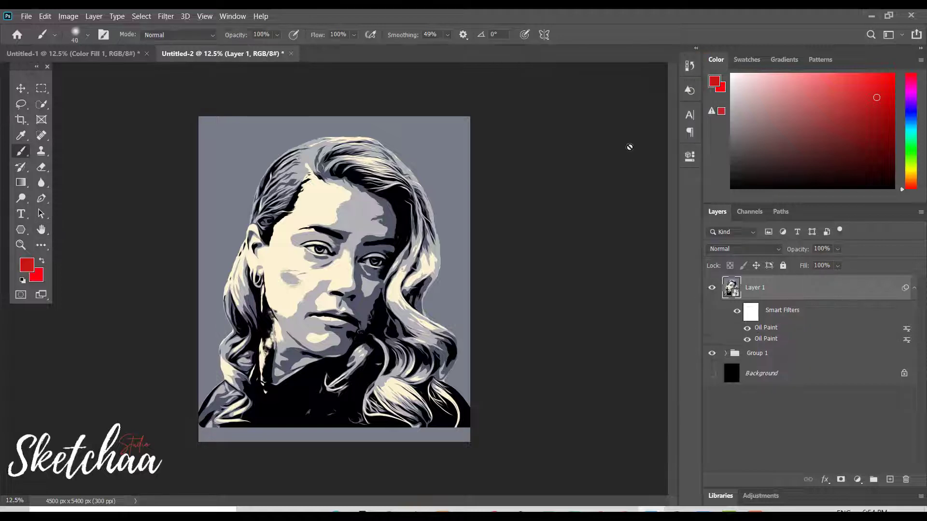
pyautogui.hotkey('ctrl', 'alt', 'f')
pyautogui.press('Return')
# Step: Reapply Oil Paint until six passes are stacked, then add a layer mask to Layer 1
pyautogui.hotkey('ctrl', 'alt', 'f')
pyautogui.click(674, 85)
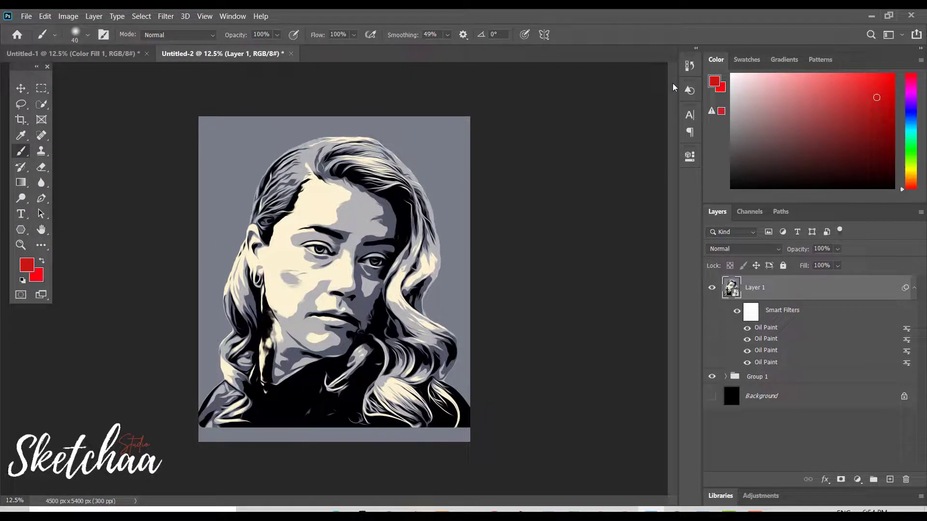
pyautogui.hotkey('ctrl', 'alt', 'f')
pyautogui.press('Return')
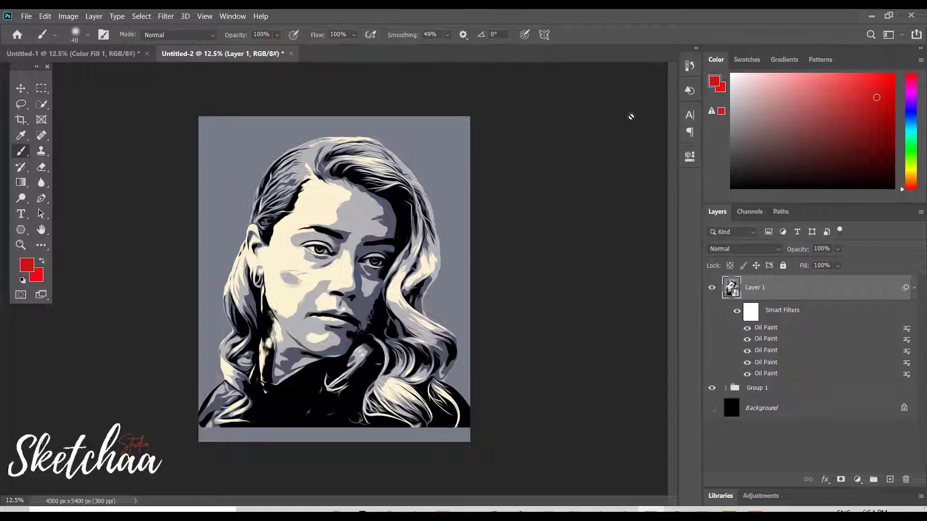
pyautogui.hotkey('ctrl', 'alt', 'f')
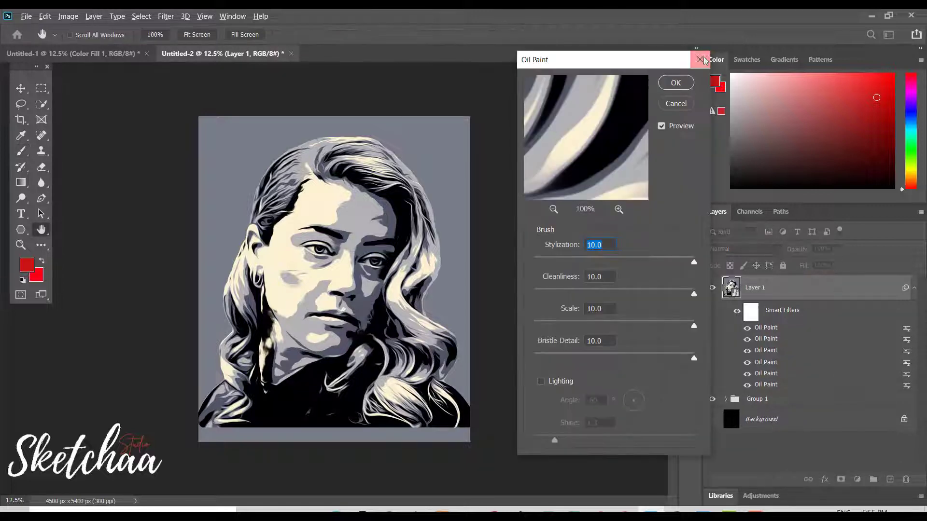
pyautogui.press('Return')
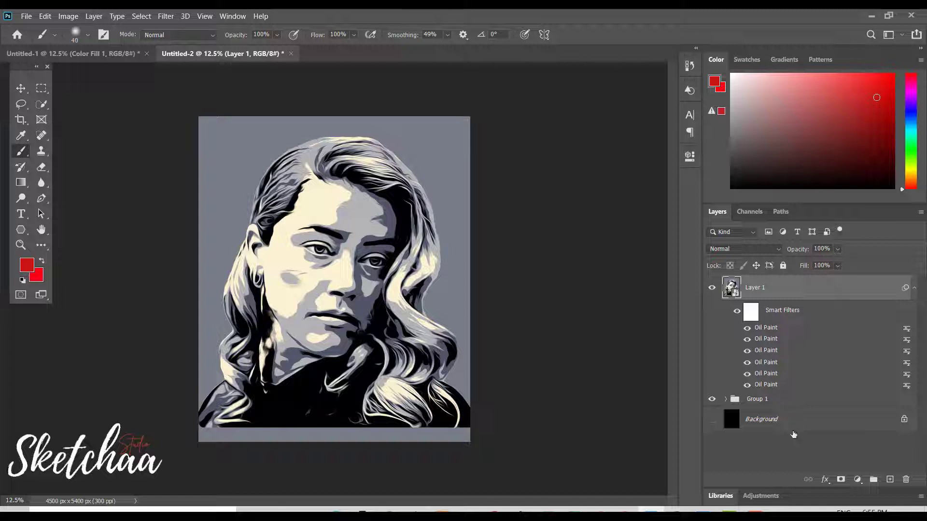
pyautogui.click(840, 479)
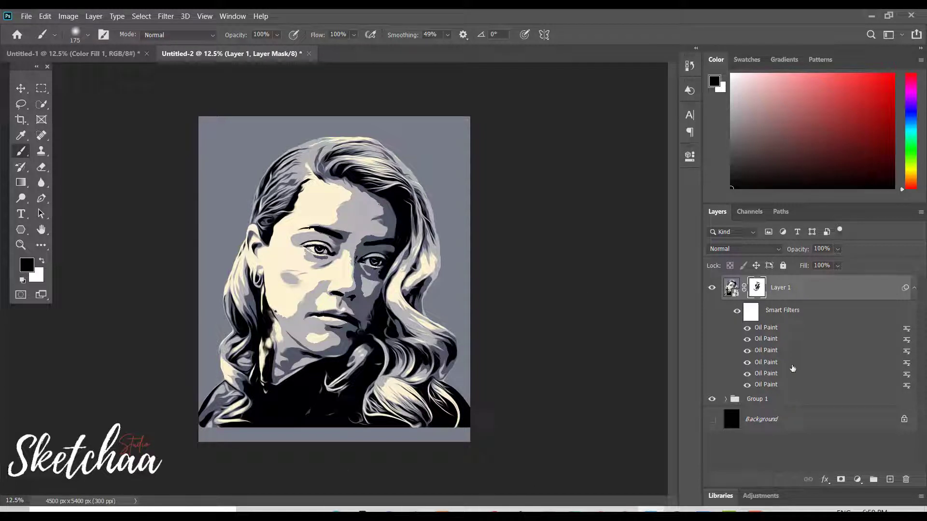
# Step: Merge Layer 1 and Group 1 into a single layer
pyautogui.rightClick(783, 289)
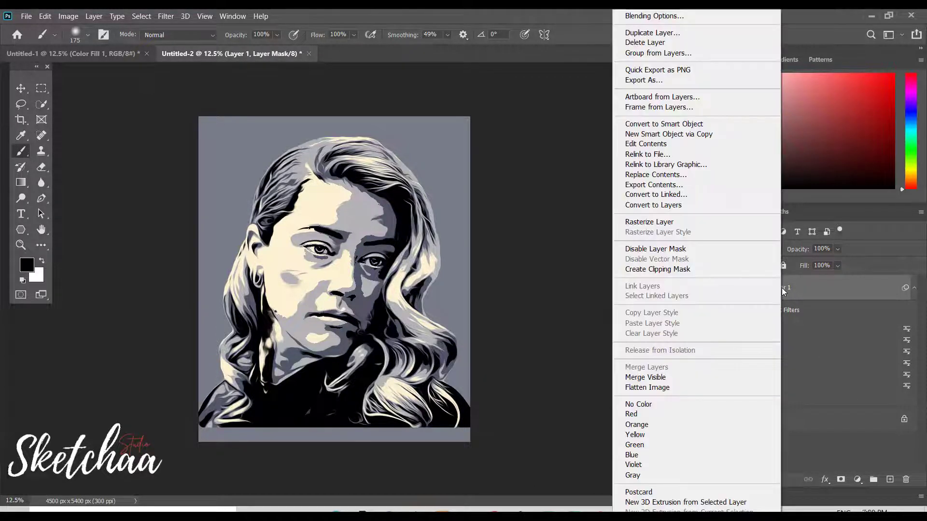
pyautogui.press('Escape')
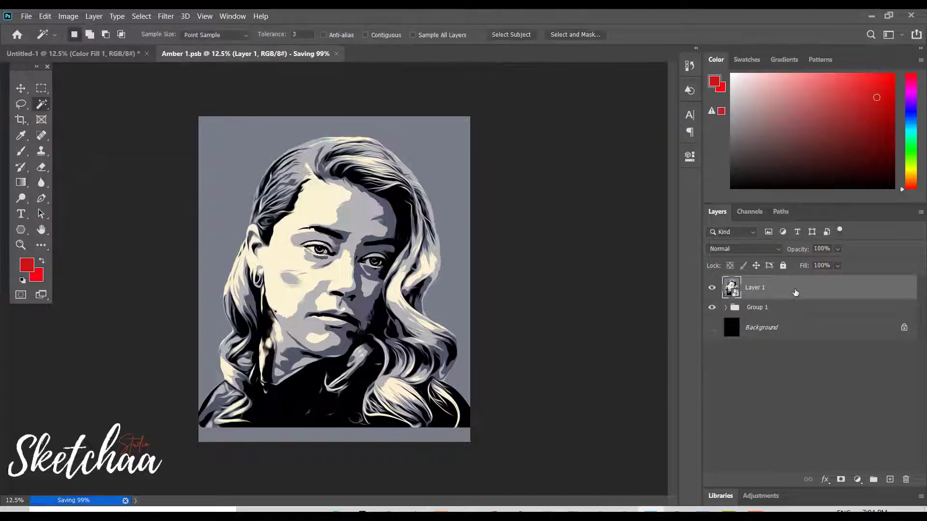
pyautogui.keyDown('shift'); pyautogui.click(788, 308); pyautogui.keyUp('shift')
pyautogui.rightClick(789, 308)
pyautogui.click(841, 413)
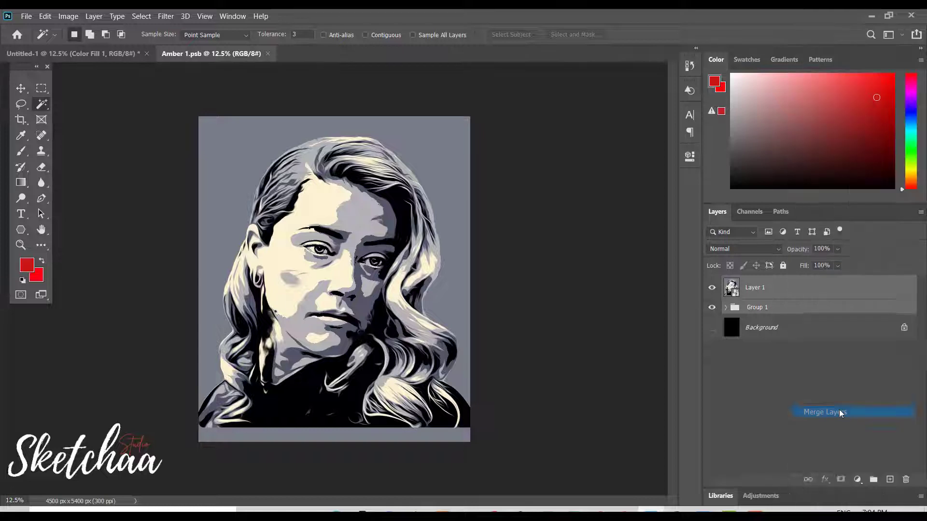
# Step: Cut out the grey backdrop with an inverted, applied mask and show the black background
pyautogui.click(246, 178)
pyautogui.click(841, 479)
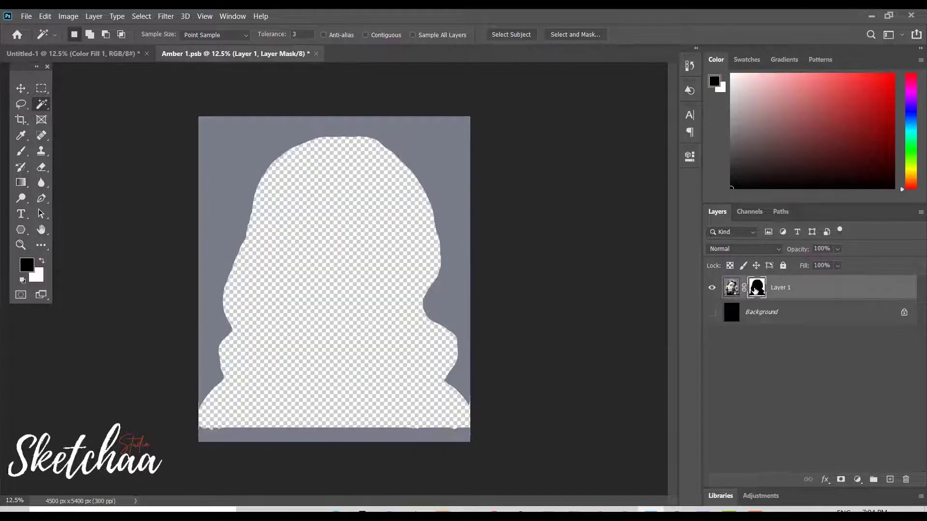
pyautogui.hotkey('ctrl', 'i')
pyautogui.rightClick(781, 281)
pyautogui.click(724, 207)
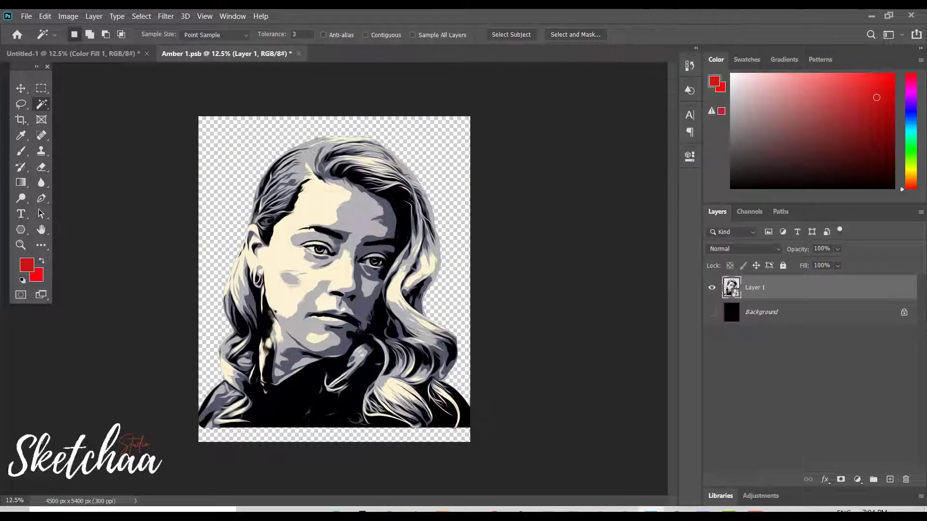
pyautogui.click(712, 314)
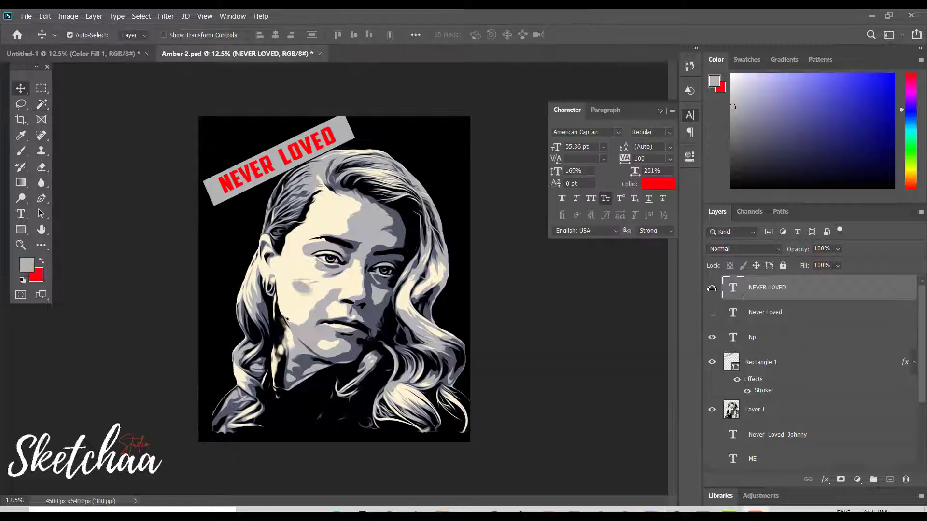
# Step: Rotate and scale the red NEVER LOVED text to fit the angled grey banner
pyautogui.click(712, 288)
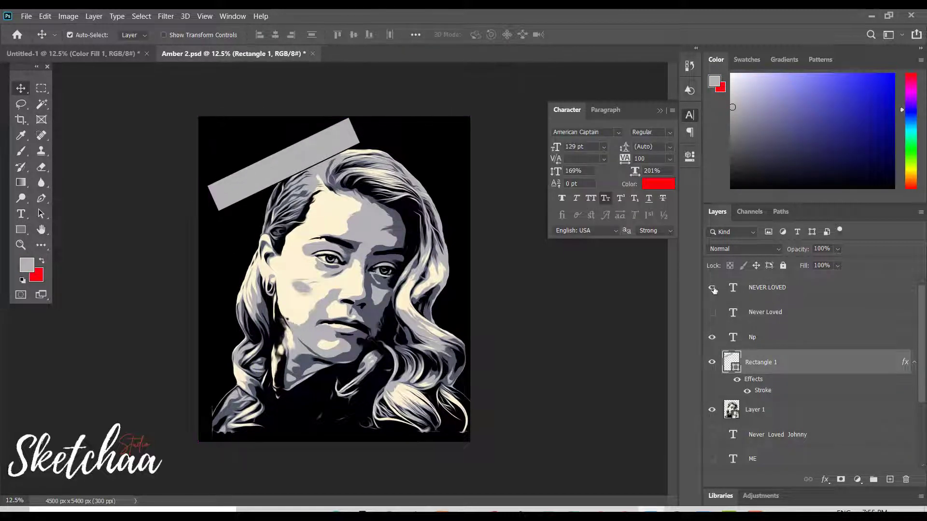
pyautogui.click(712, 288)
pyautogui.hotkey('ctrl', 't')
pyautogui.moveTo(367, 121); pyautogui.dragTo(475, 123)
pyautogui.press('Return')
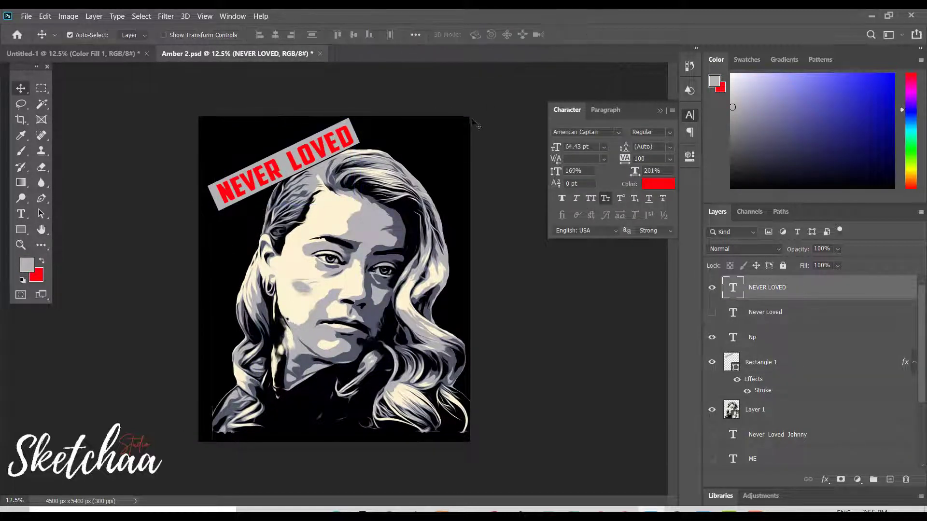
# Step: Duplicate the grey banner and place the copy just below NEVER LOVED
pyautogui.click(793, 364)
pyautogui.hotkey('ctrl', 'j')
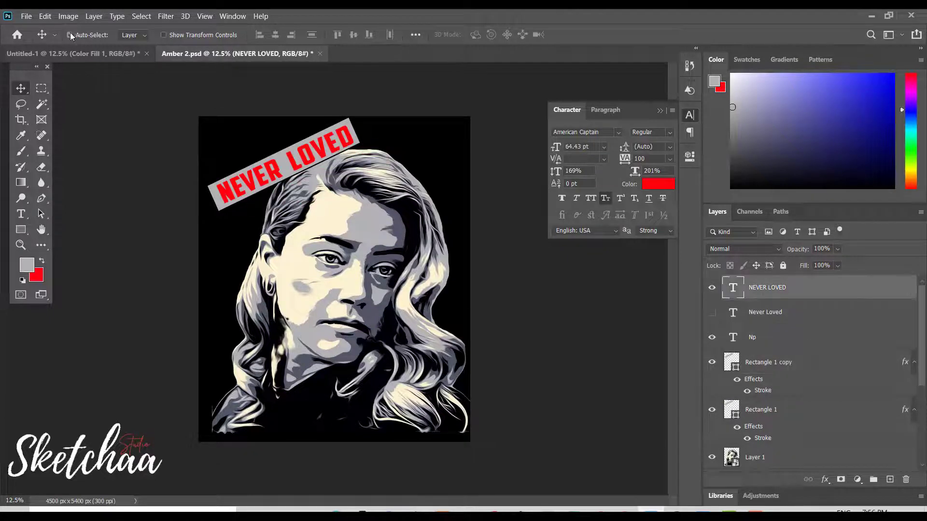
pyautogui.moveTo(270, 186); pyautogui.dragTo(321, 219)
pyautogui.hotkey('ctrl', 't')
pyautogui.moveTo(422, 144)
pyautogui.mouseDown()
pyautogui.moveTo(437, 186)
pyautogui.moveTo(411, 135)
pyautogui.moveTo(394, 172)
pyautogui.mouseUp()
pyautogui.press('Return')
pyautogui.hotkey('ctrl', 'z')
pyautogui.hotkey('ctrl', 't')
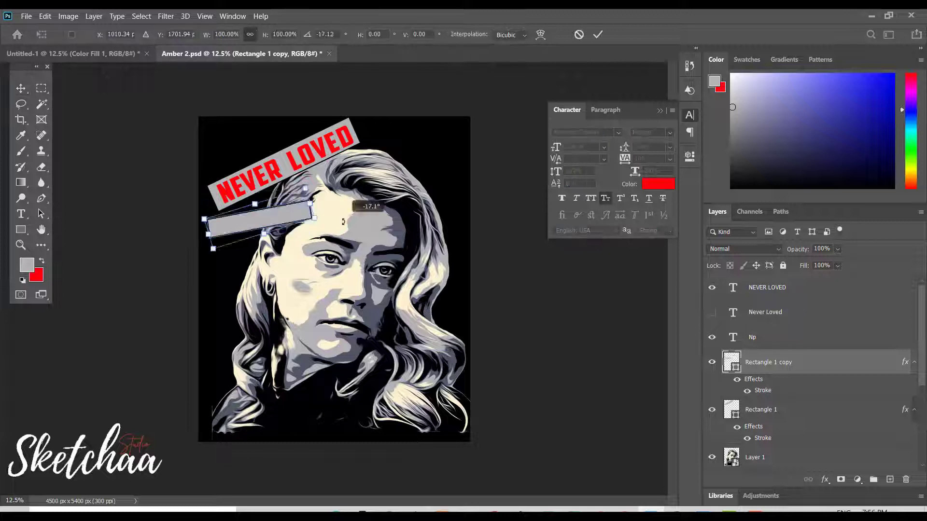
pyautogui.moveTo(234, 241); pyautogui.dragTo(220, 252)
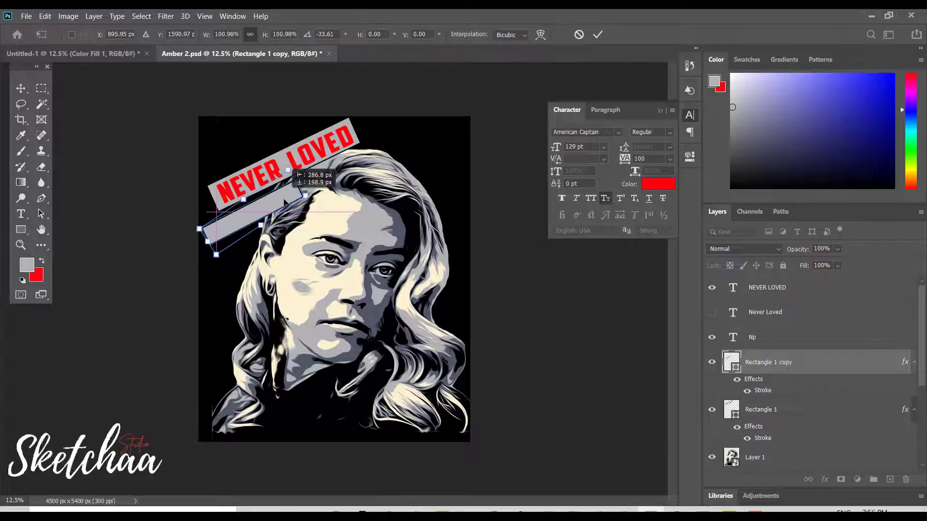
pyautogui.press('Return')
pyautogui.click(711, 312)
# Step: Move the script text onto the lower banner and change it to 'Johnny'
pyautogui.moveTo(295, 154); pyautogui.dragTo(270, 213)
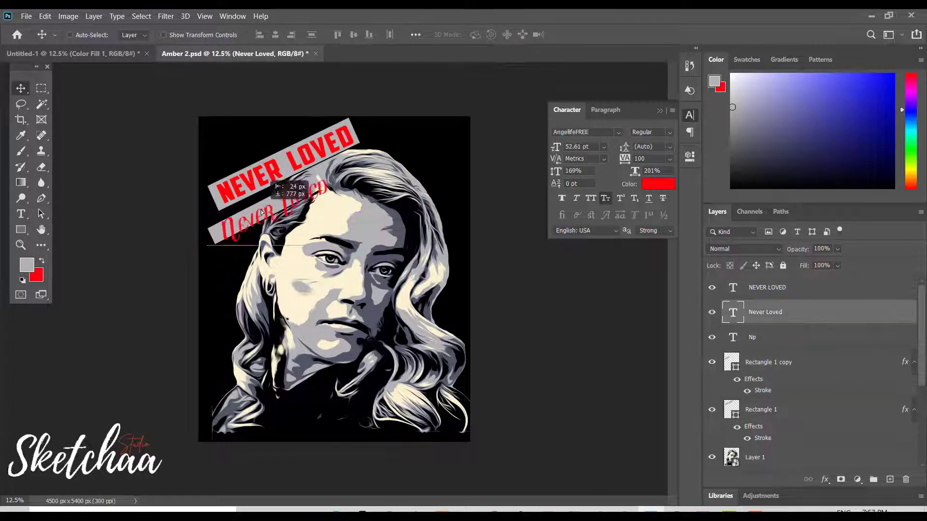
pyautogui.doubleClick(271, 212)
pyautogui.write('Johnny')
pyautogui.hotkey('ctrl', 'Return')
pyautogui.press('v')
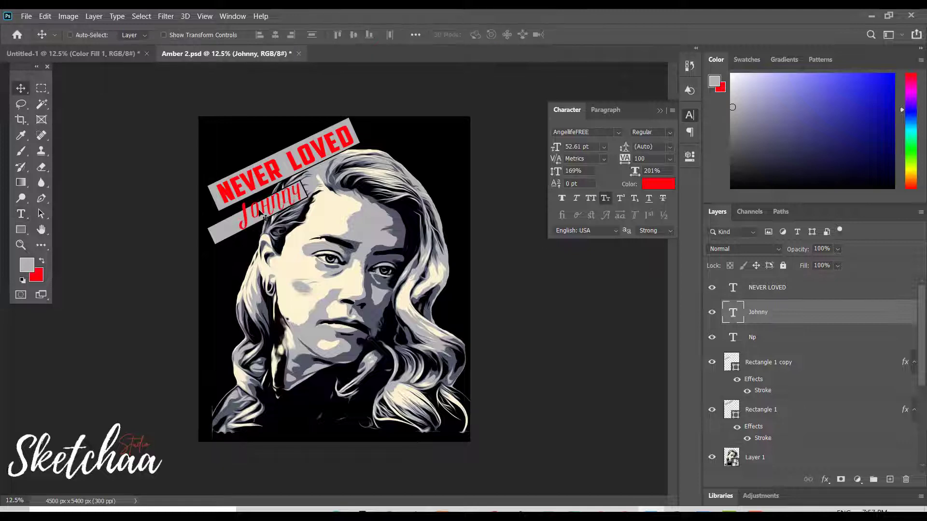
# Step: Set the Johnny text to the American Captain font and move it onto the lower bar
pyautogui.click(618, 131)
pyautogui.click(579, 182)
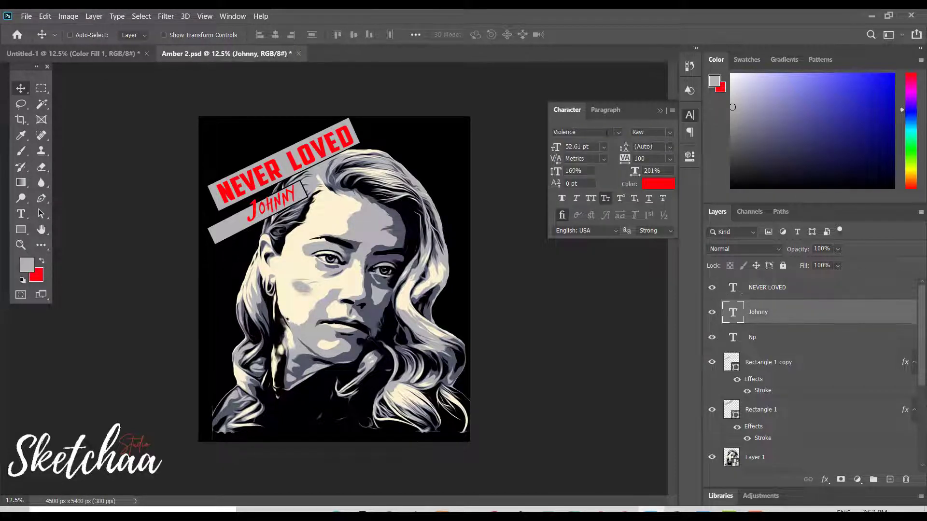
pyautogui.click(618, 132)
pyautogui.write('American')
pyautogui.press('Return')
pyautogui.moveTo(248, 209); pyautogui.dragTo(261, 216)
# Step: Tilt the lower grey bar, settle Johnny onto it, and nudge NEVER LOVED down-left
pyautogui.keyDown('ctrl'); pyautogui.click(227, 231); pyautogui.keyUp('ctrl')
pyautogui.hotkey('ctrl', 't')
pyautogui.moveTo(338, 159); pyautogui.dragTo(311, 138)
pyautogui.press('Return')
pyautogui.keyDown('ctrl'); pyautogui.click(271, 199); pyautogui.keyUp('ctrl')
pyautogui.moveTo(272, 200); pyautogui.dragTo(272, 207)
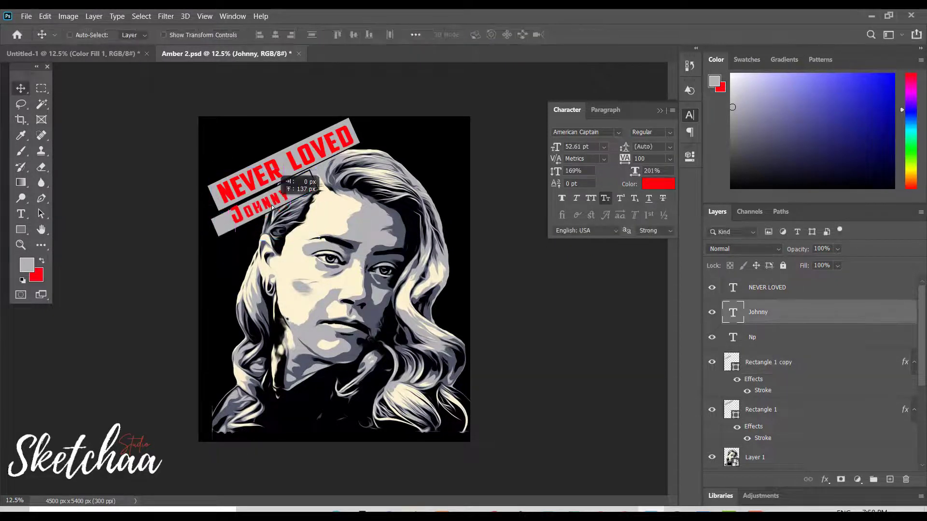
pyautogui.click(789, 287)
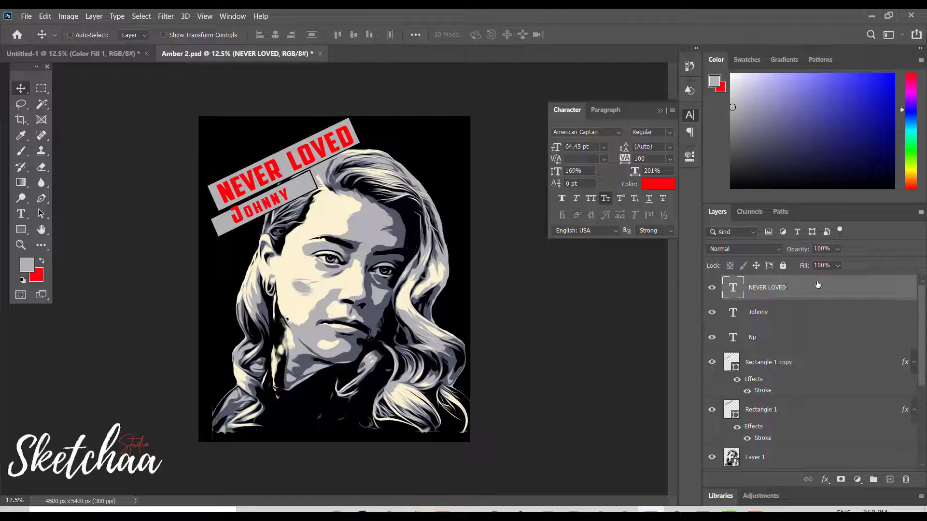
pyautogui.moveTo(548, 269); pyautogui.dragTo(546, 273)
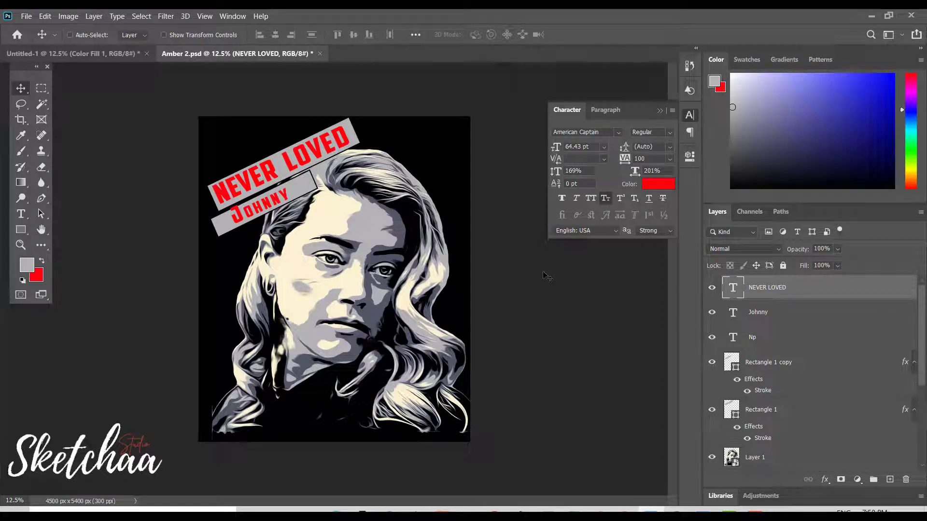
# Step: Rotate the lower bar and Johnny text further to match NEVER LOVED's angle
pyautogui.keyDown('ctrl'); pyautogui.click(219, 237); pyautogui.keyUp('ctrl')
pyautogui.hotkey('ctrl', 't')
pyautogui.moveTo(322, 172); pyautogui.dragTo(322, 185)
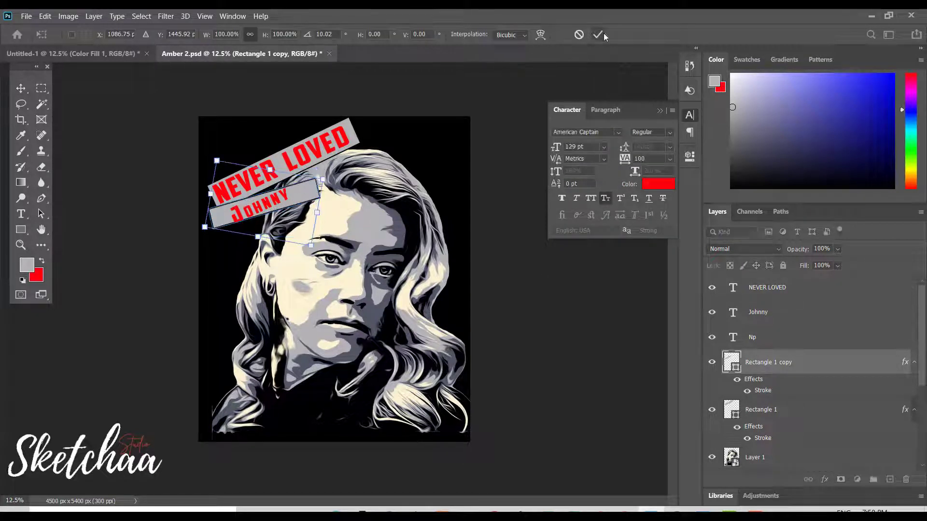
pyautogui.press('Return')
pyautogui.keyDown('ctrl'); pyautogui.click(260, 205); pyautogui.keyUp('ctrl')
pyautogui.hotkey('ctrl', 't')
pyautogui.press('Return')
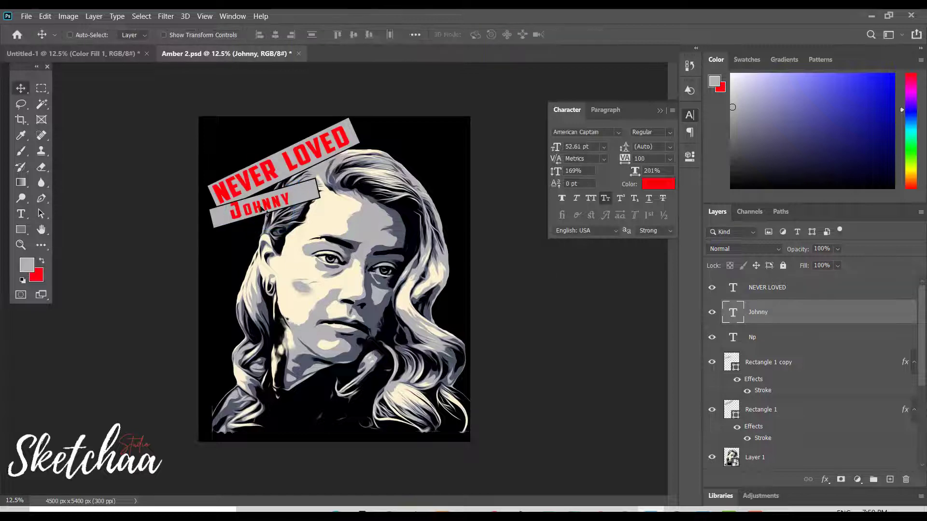
# Step: Retype the name in capitals as 'JOHNNY'
pyautogui.doubleClick(276, 206)
pyautogui.write('JOHNNY')
pyautogui.hotkey('ctrl', 'Return')
pyautogui.press('v')
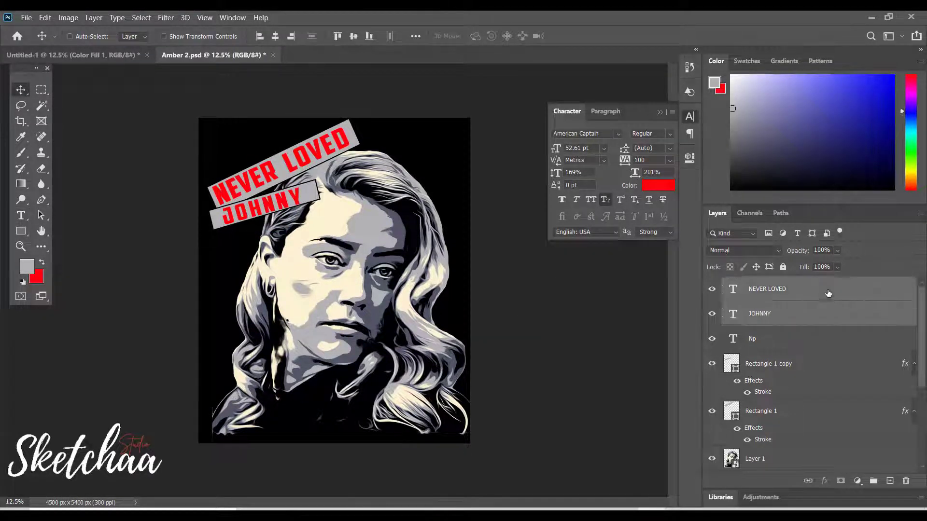
# Step: Add a white 16 px Stroke at 36% opacity to the NEVER LOVED and JOHNNY layers
pyautogui.rightClick(859, 313)
pyautogui.click(715, 26)
pyautogui.click(459, 192)
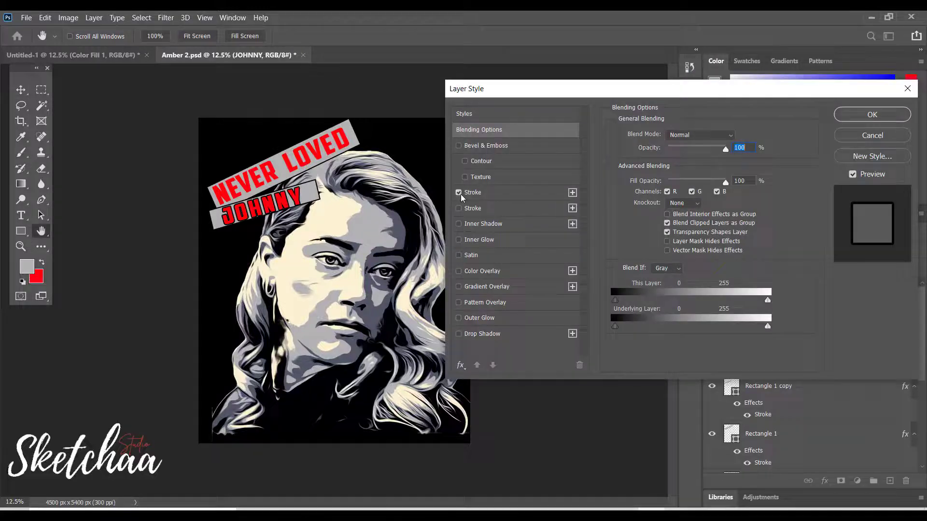
pyautogui.click(533, 197)
pyautogui.moveTo(671, 135)
pyautogui.mouseDown()
pyautogui.moveTo(660, 135)
pyautogui.moveTo(670, 141)
pyautogui.mouseUp()
pyautogui.moveTo(664, 176); pyautogui.dragTo(679, 175)
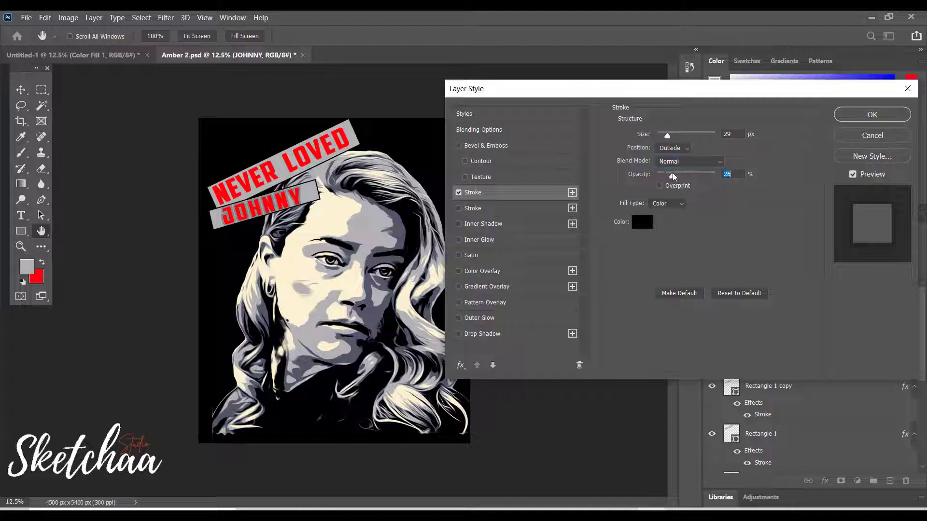
pyautogui.moveTo(667, 135); pyautogui.dragTo(665, 137)
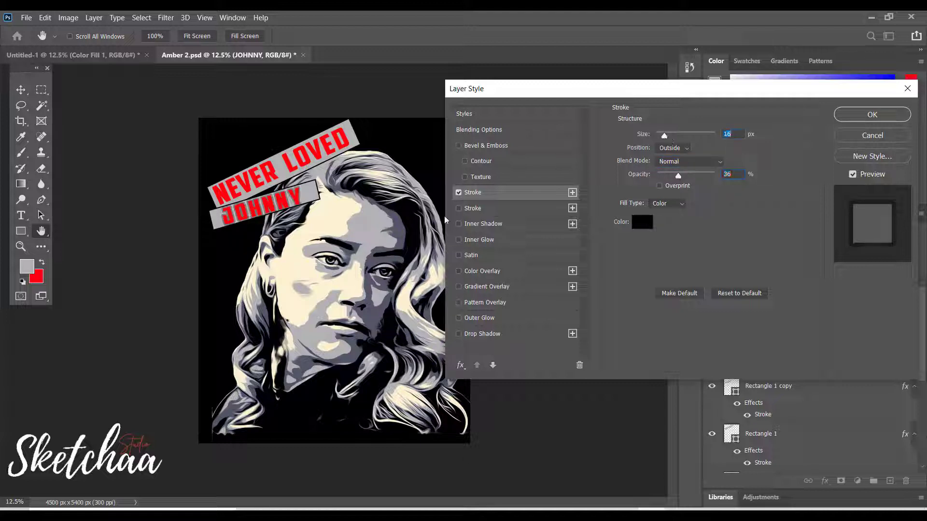
pyautogui.click(642, 222)
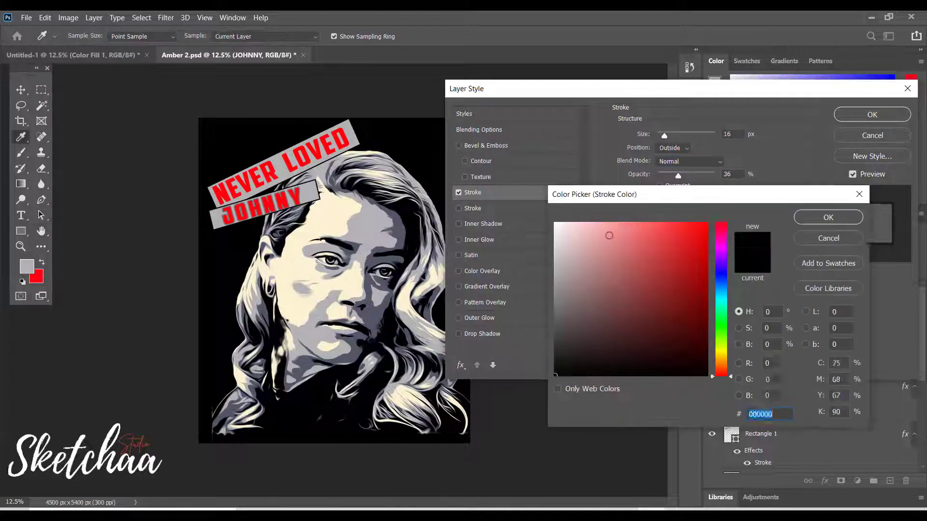
pyautogui.click(829, 217)
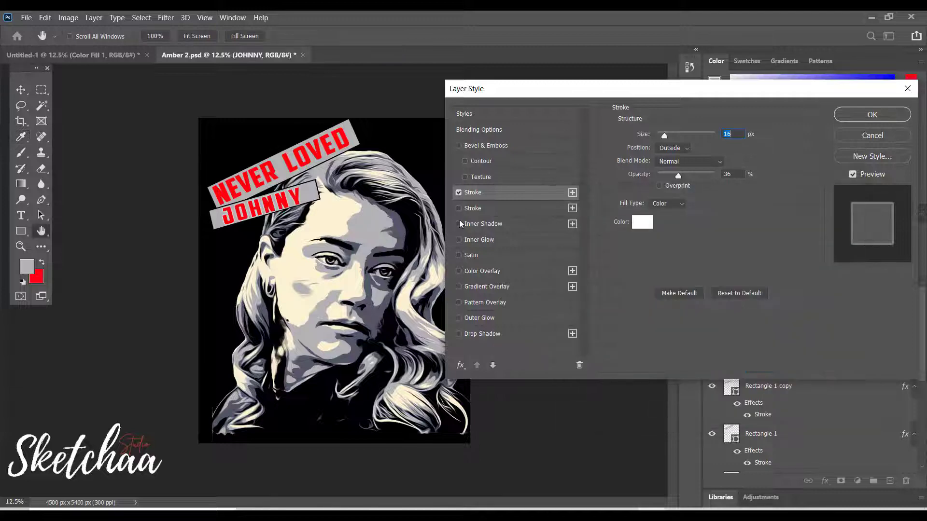
pyautogui.click(848, 118)
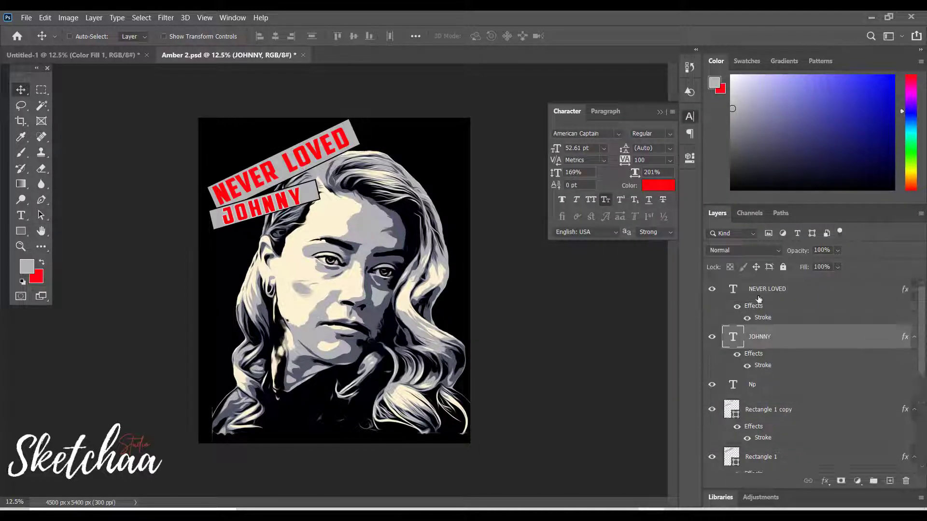
# Step: Stretch the JOHNNY bar slightly taller
pyautogui.hotkey('alt', '[')
pyautogui.hotkey('alt', '[')
pyautogui.hotkey('ctrl', 't')
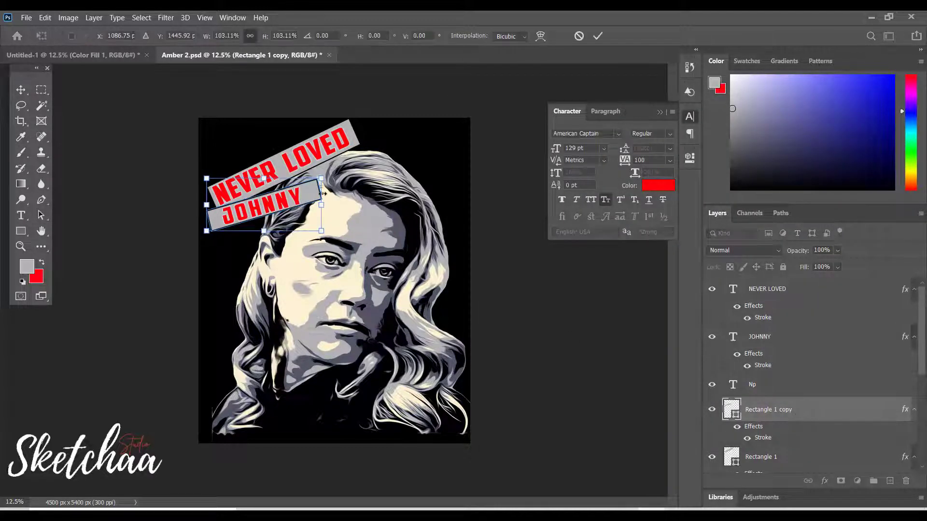
pyautogui.moveTo(320, 230); pyautogui.dragTo(322, 204)
pyautogui.press('Return')
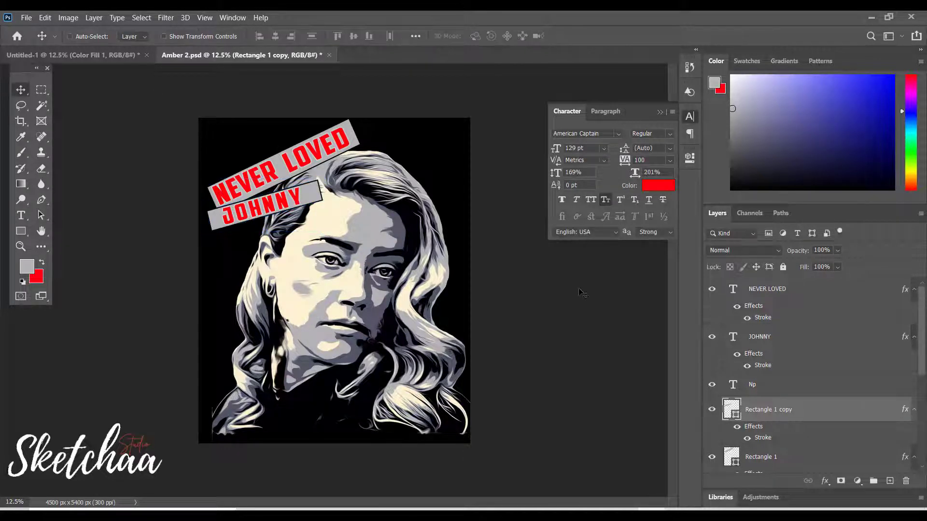
# Step: Add the quote 'I Wasn't a Fan of His Work' in Authentic Signature, widened and line-spaced
pyautogui.click(21, 215)
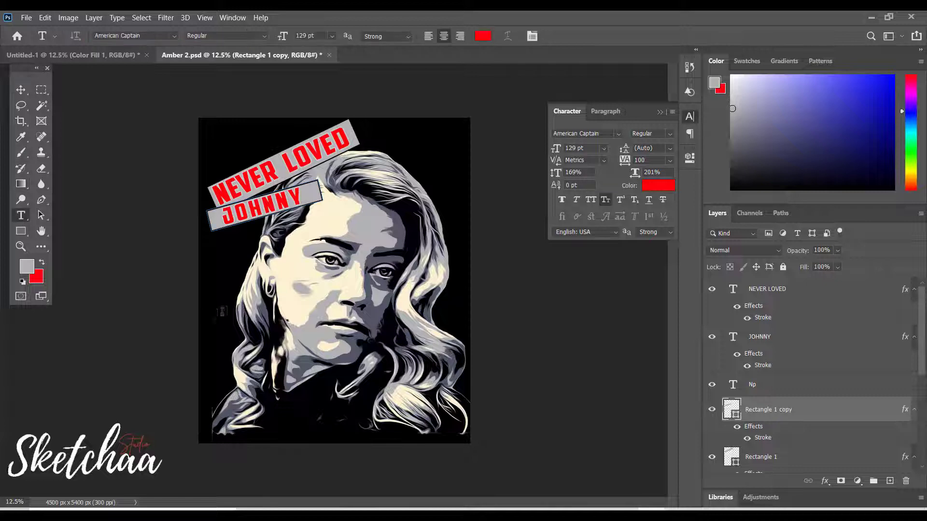
pyautogui.click(224, 314)
pyautogui.write("I Wasn't a Fan")
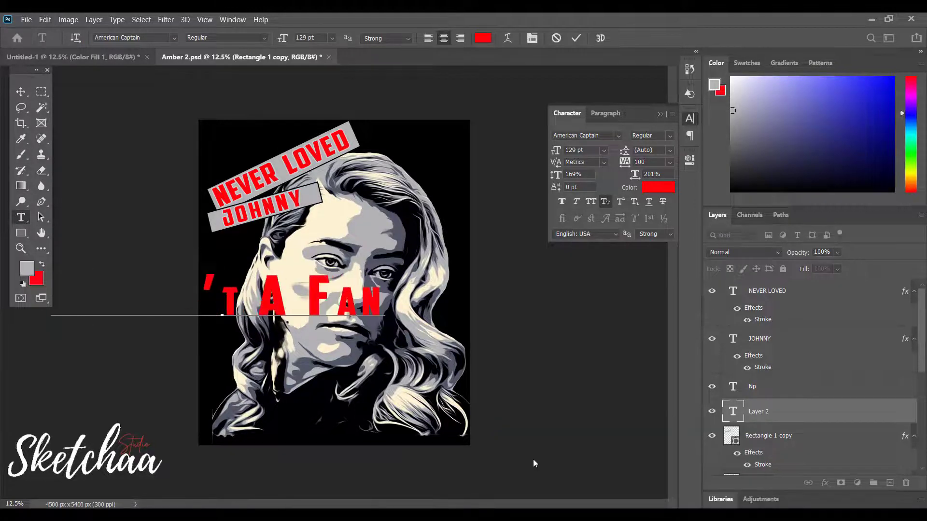
pyautogui.write(' of His Wo')
pyautogui.click(20, 92)
pyautogui.moveTo(338, 290); pyautogui.dragTo(425, 290)
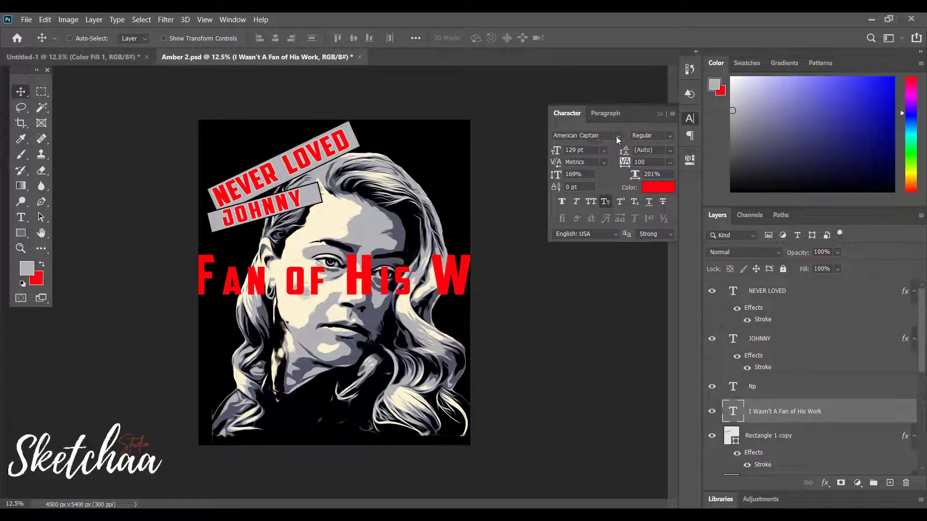
pyautogui.click(618, 135)
pyautogui.scroll(-3, 609, 177)
pyautogui.scroll(-1, 762, 387)
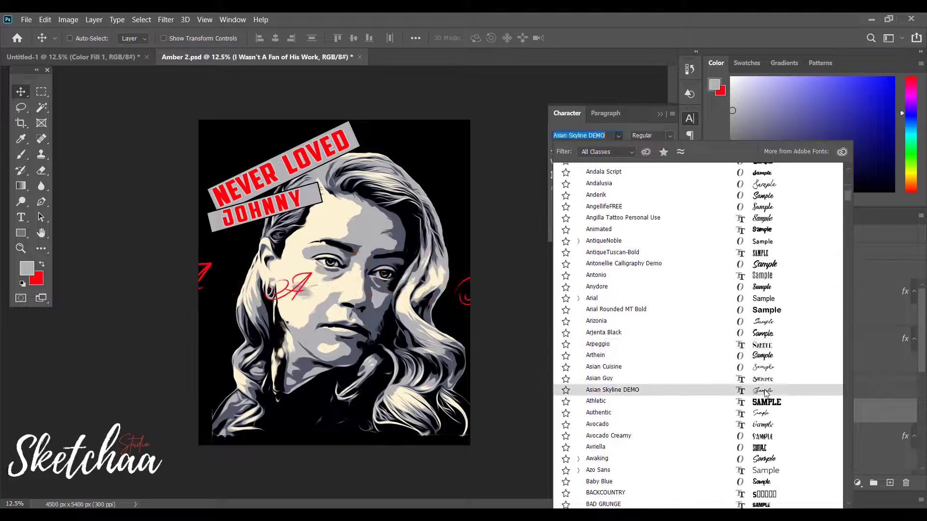
pyautogui.scroll(-2, 764, 393)
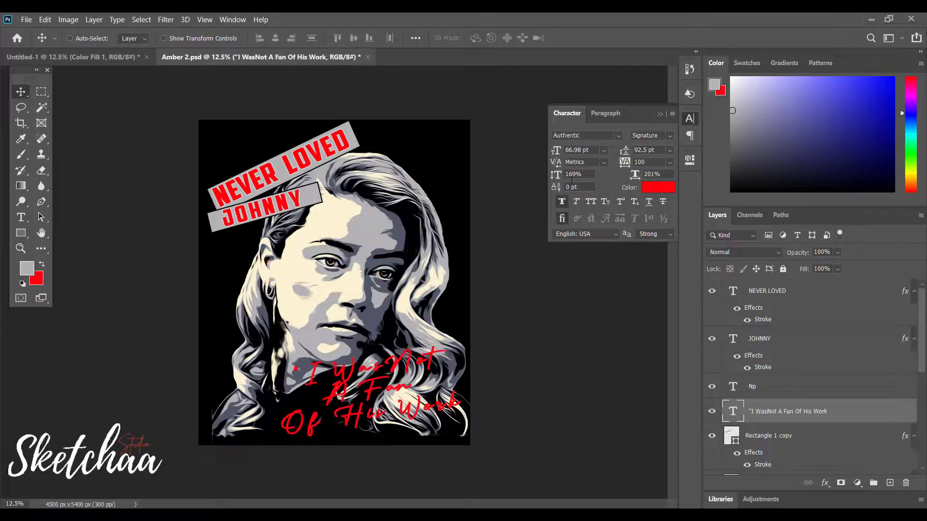
pyautogui.moveTo(636, 174); pyautogui.dragTo(629, 151)
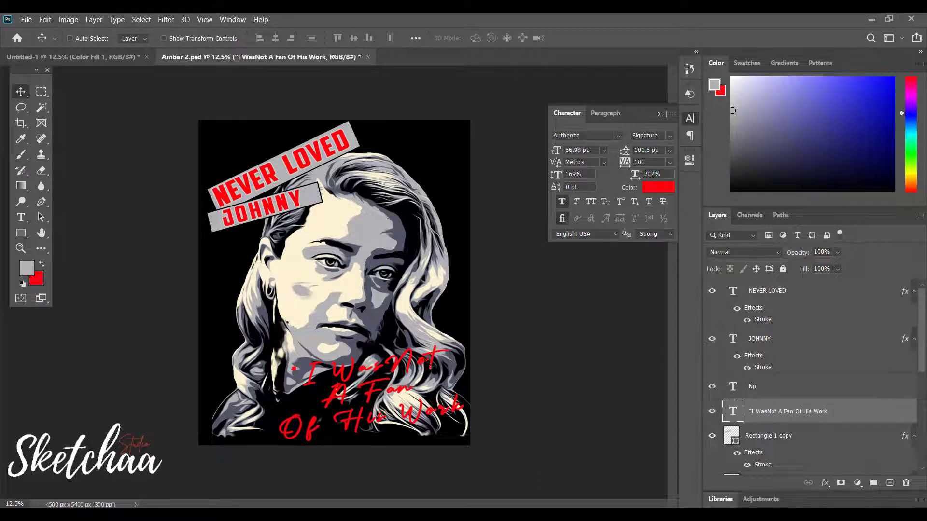
# Step: Give the quote layer an 8 px white Stroke positioned Outside via Blending Options
pyautogui.rightClick(823, 418)
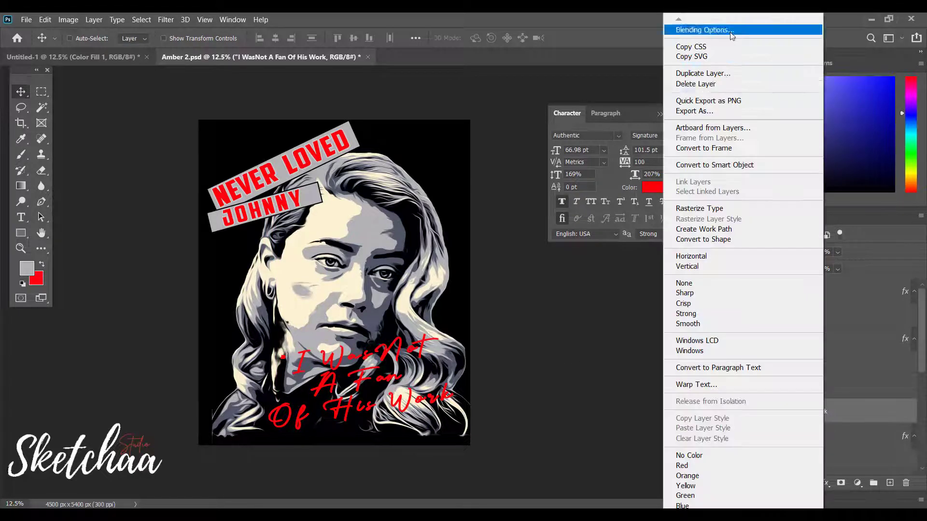
pyautogui.click(695, 26)
pyautogui.click(459, 194)
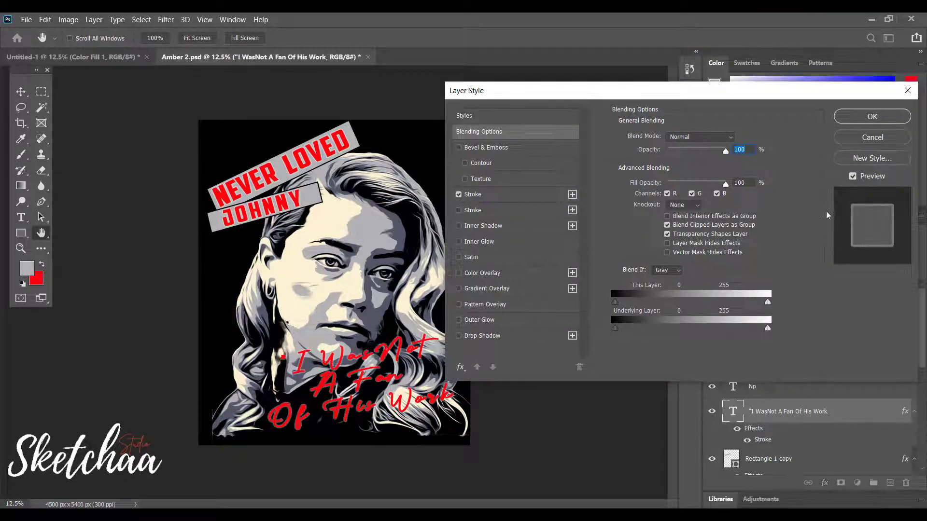
pyautogui.moveTo(665, 137); pyautogui.dragTo(662, 138)
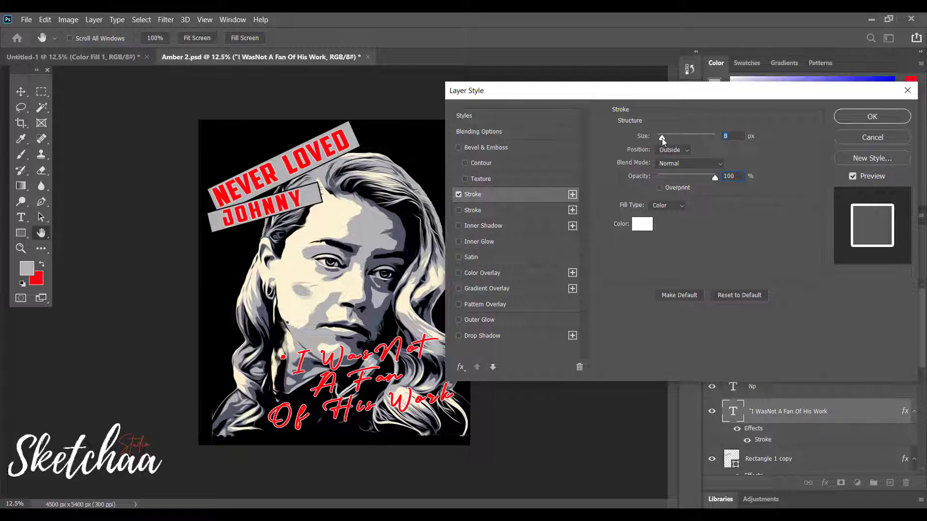
pyautogui.click(685, 150)
pyautogui.click(686, 154)
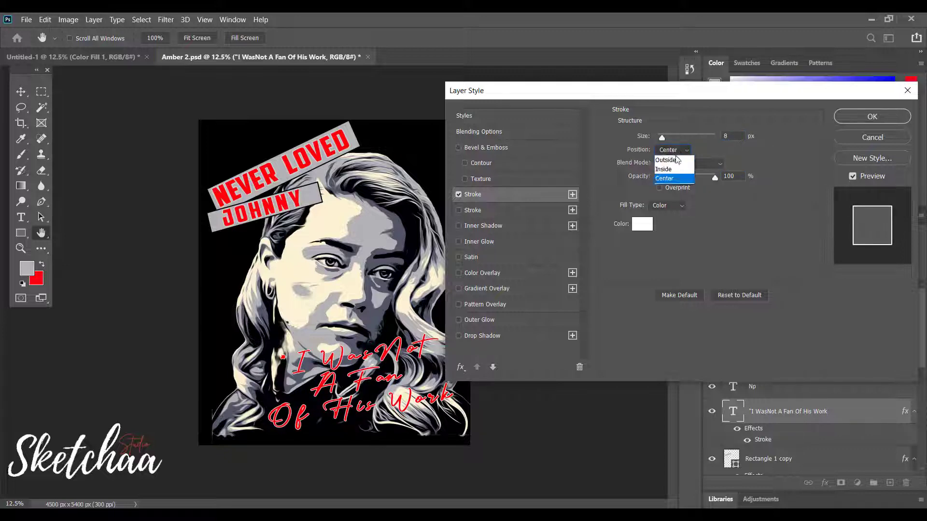
pyautogui.click(671, 159)
pyautogui.click(668, 206)
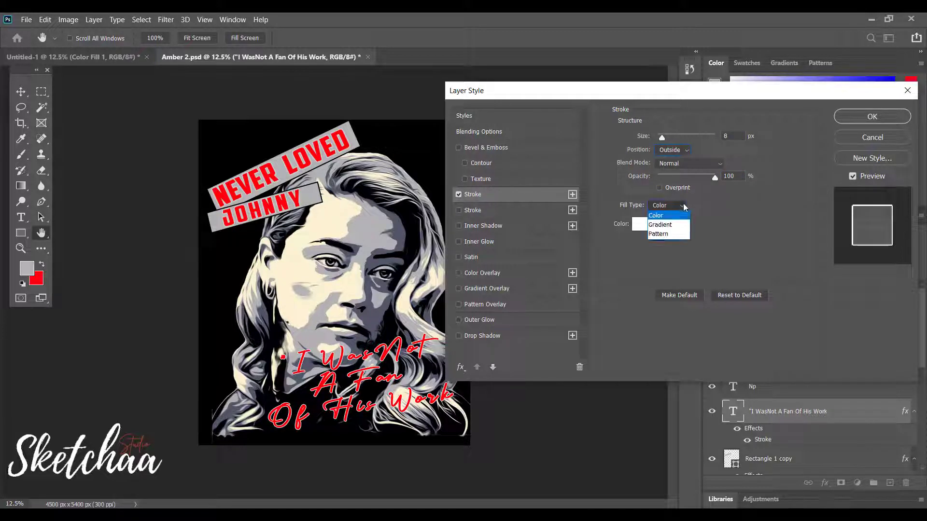
pyautogui.click(872, 117)
pyautogui.click(21, 217)
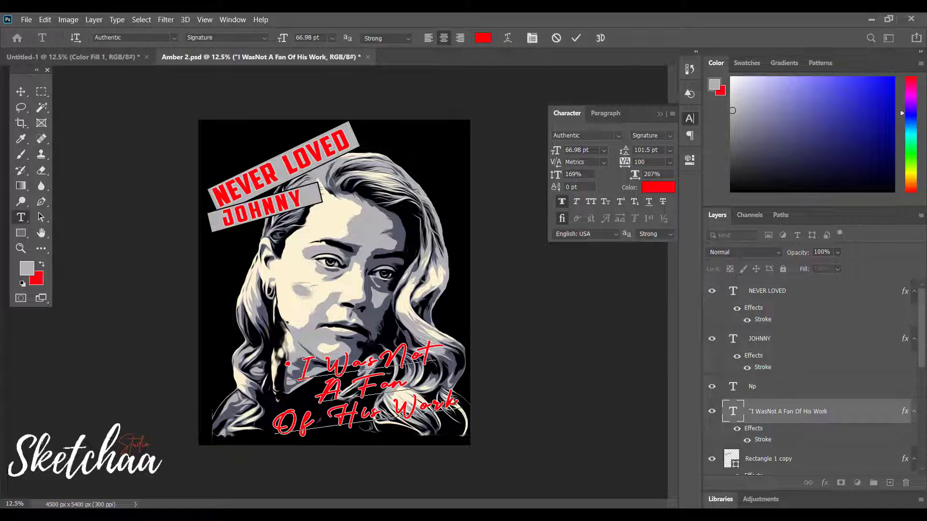
# Step: Add a closing quote mark, then shrink the quote to about 85% and move it up-left
pyautogui.write('"')
pyautogui.hotkey('ctrl', 'Return')
pyautogui.hotkey('ctrl', 't')
pyautogui.moveTo(478, 326); pyautogui.dragTo(450, 341)
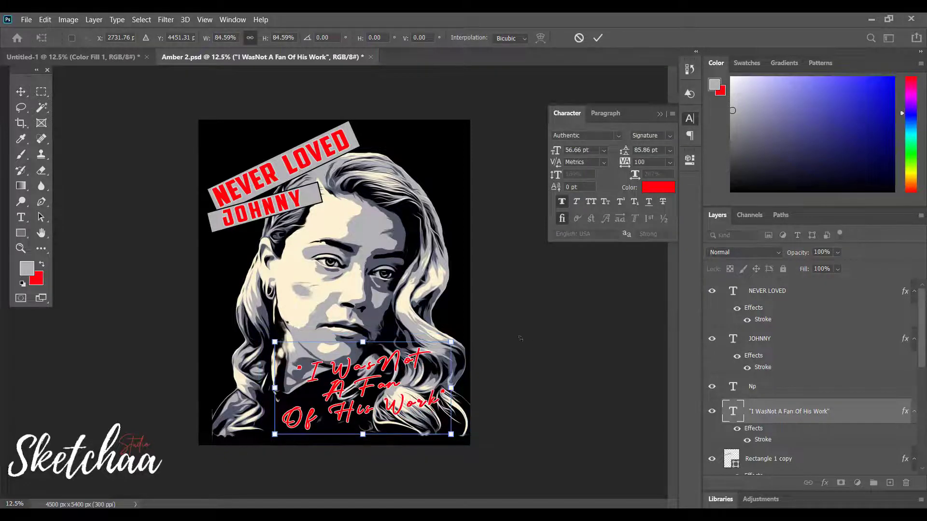
pyautogui.moveTo(367, 391); pyautogui.dragTo(284, 314)
pyautogui.press('Return')
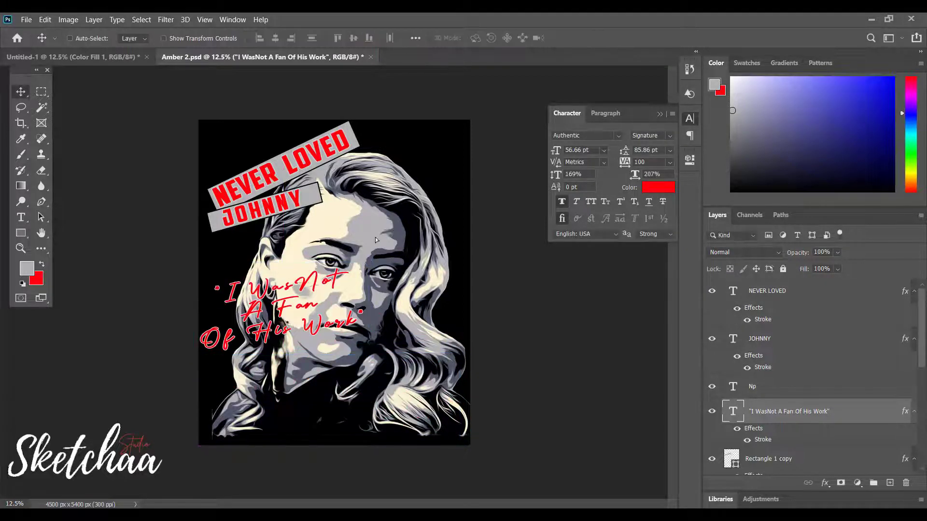
# Step: Nudge the portrait right and move the Aguafina Script quote down toward the bottom
pyautogui.moveTo(375, 240); pyautogui.dragTo(394, 244)
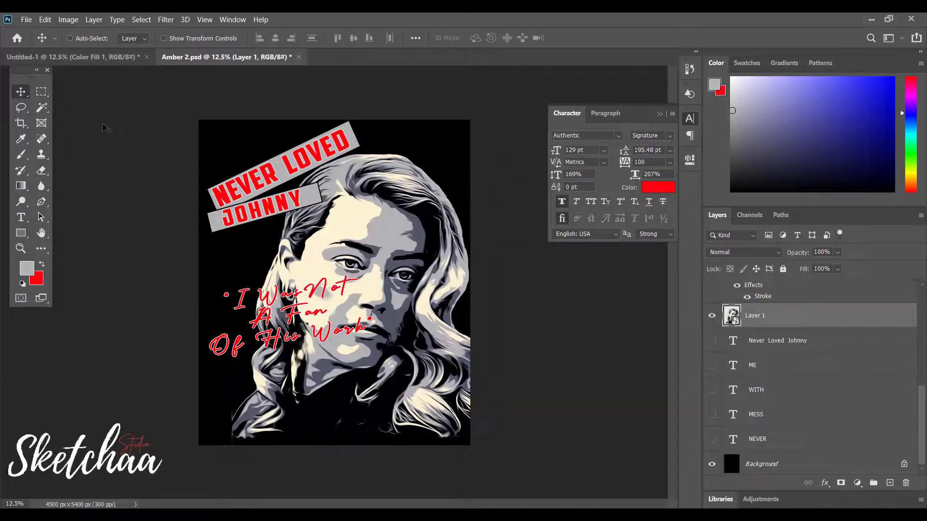
pyautogui.click(70, 38)
pyautogui.moveTo(300, 313); pyautogui.dragTo(295, 387)
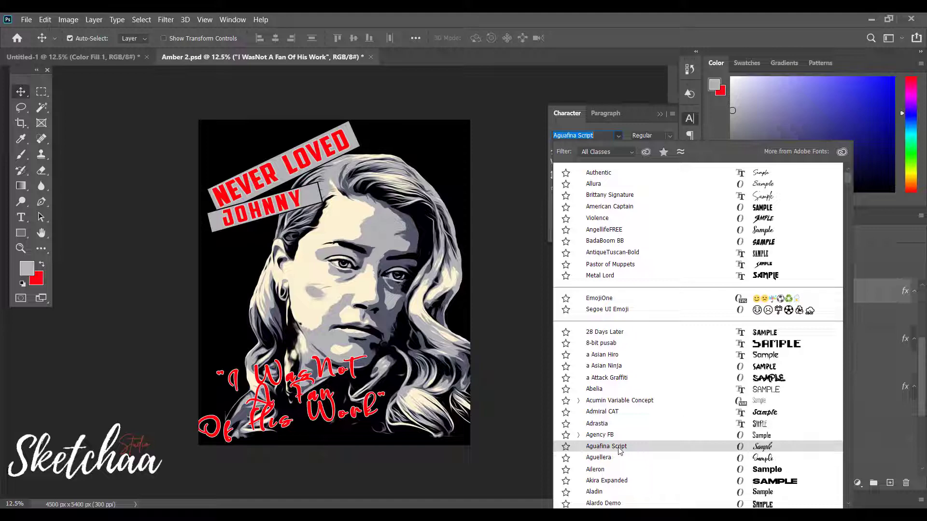
pyautogui.press('Return')
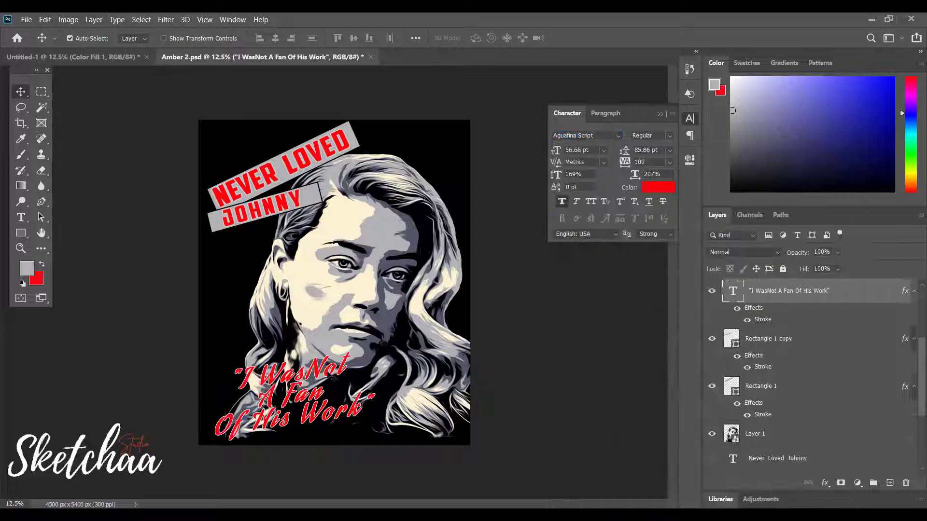
# Step: Fine-tune the quote's size and position near the bottom, ending at 53.93 pt
pyautogui.hotkey('ctrl', 't')
pyautogui.moveTo(379, 347); pyautogui.dragTo(391, 342)
pyautogui.moveTo(310, 378); pyautogui.dragTo(310, 382)
pyautogui.press('Return')
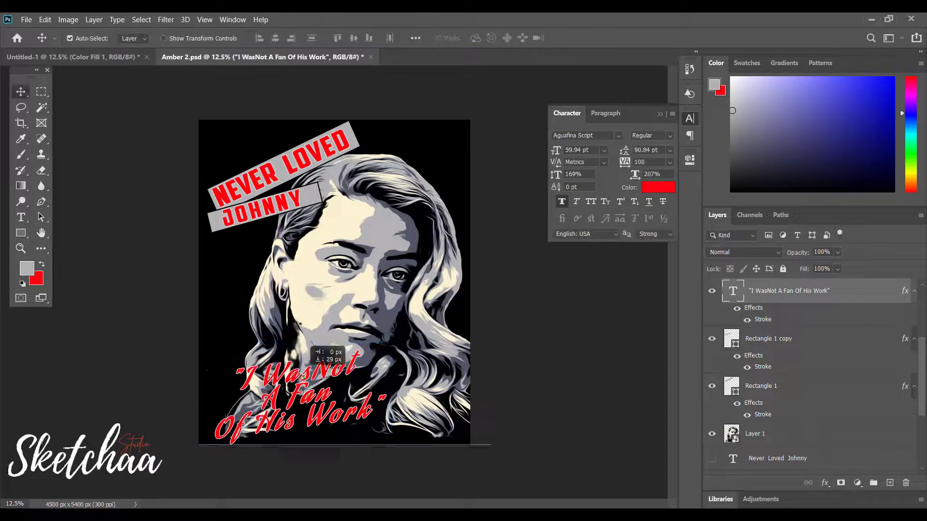
pyautogui.hotkey('ctrl', 't')
pyautogui.moveTo(397, 345); pyautogui.dragTo(379, 355)
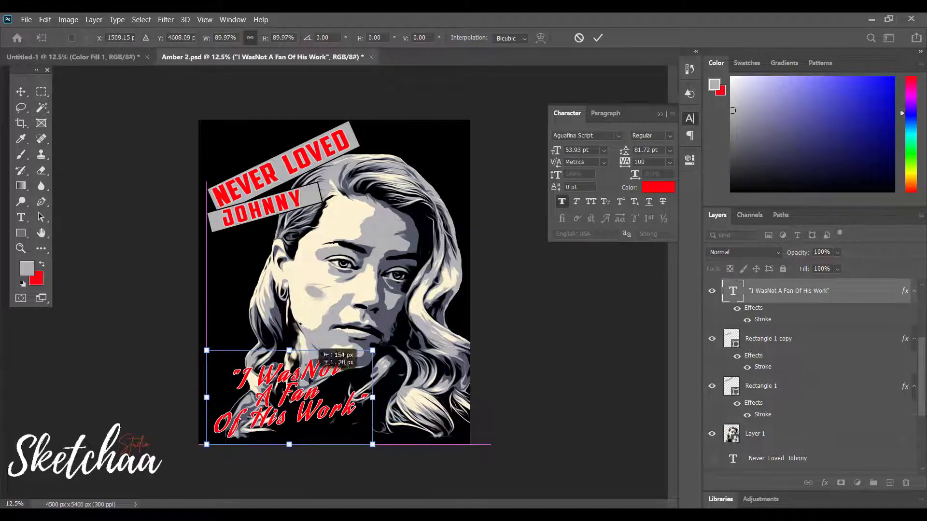
pyautogui.press('Return')
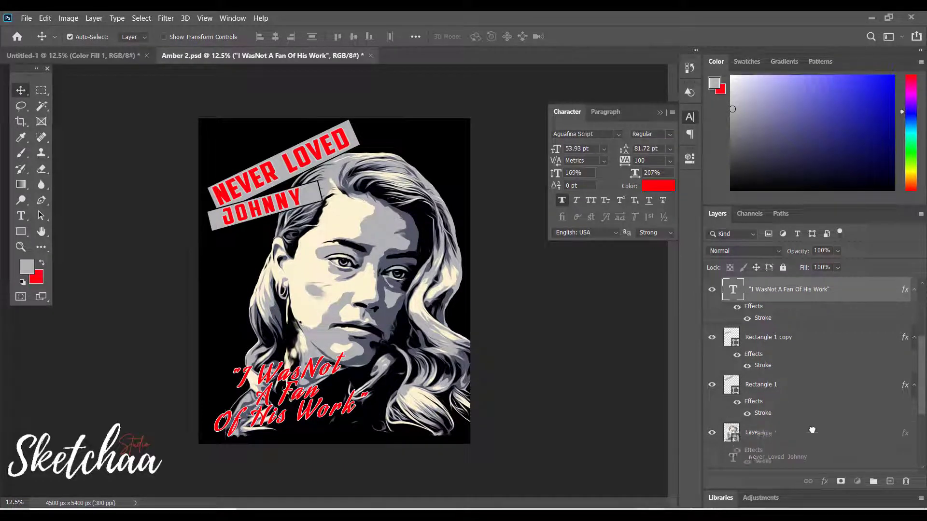
# Step: Give the quote layer a near-black outline Stroke in Layer Style
pyautogui.click(282, 178)
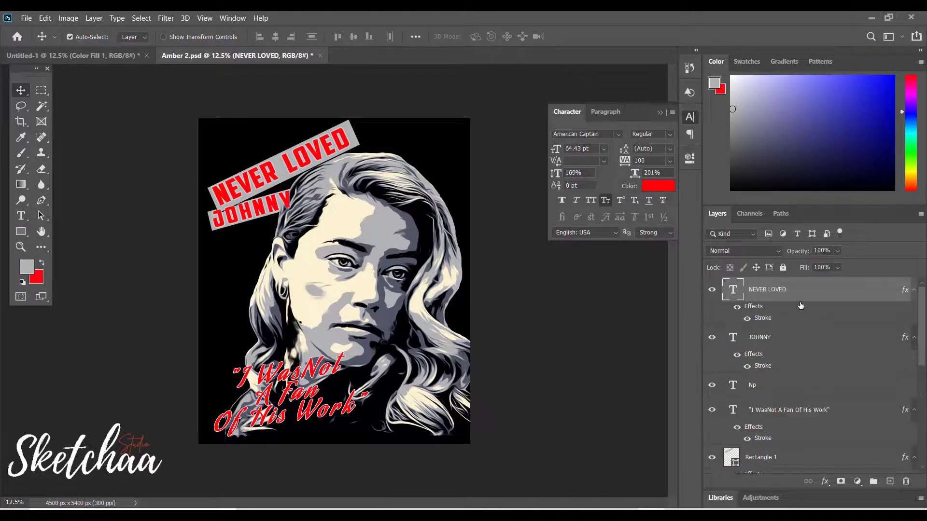
pyautogui.scroll(-5, 811, 296)
pyautogui.click(794, 389)
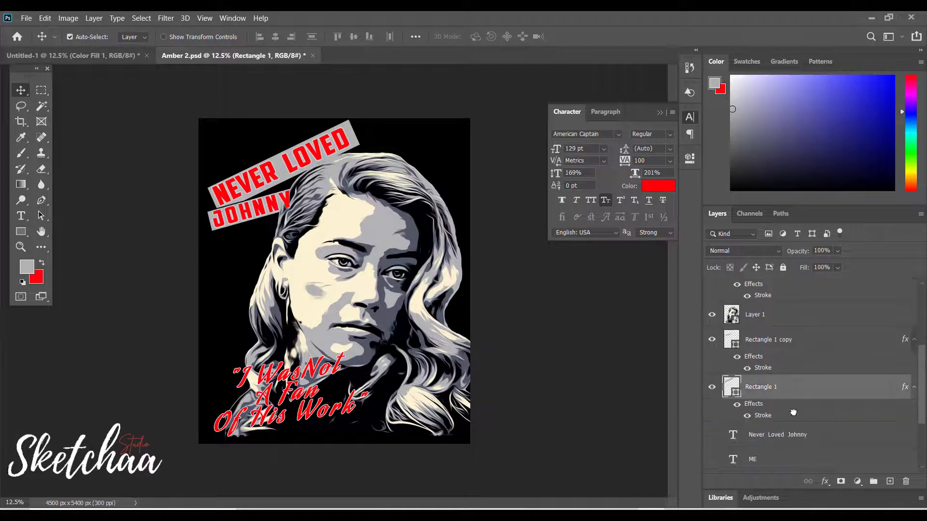
pyautogui.scroll(3, 811, 338)
pyautogui.click(782, 290)
pyautogui.doubleClick(850, 289)
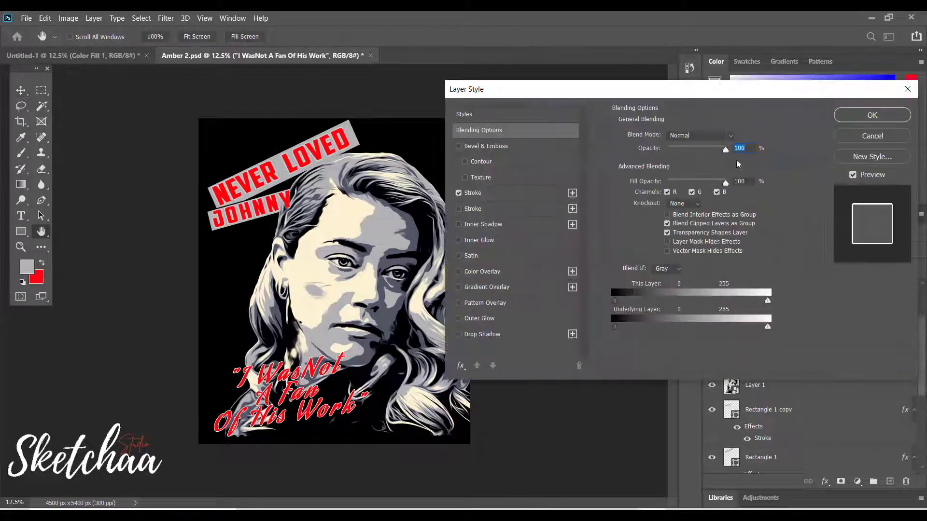
pyautogui.click(473, 193)
pyautogui.click(642, 219)
pyautogui.click(555, 367)
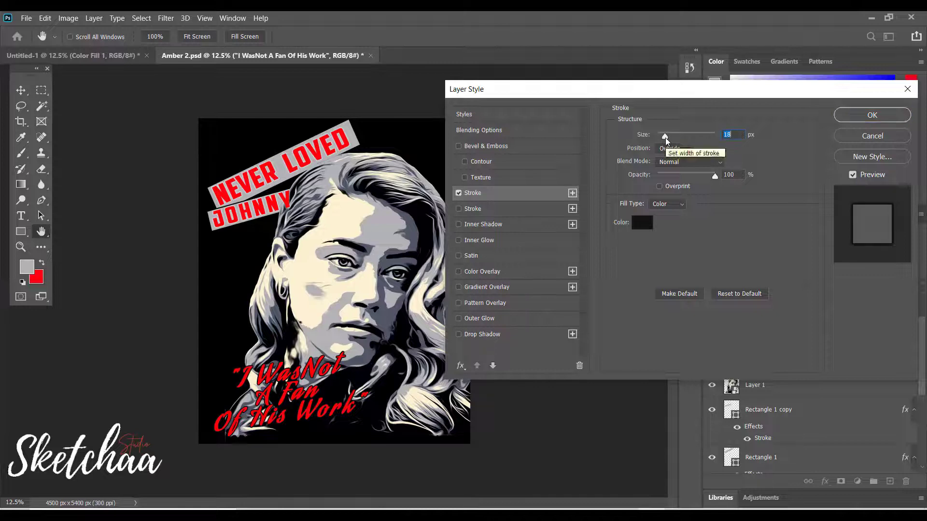
pyautogui.click(872, 115)
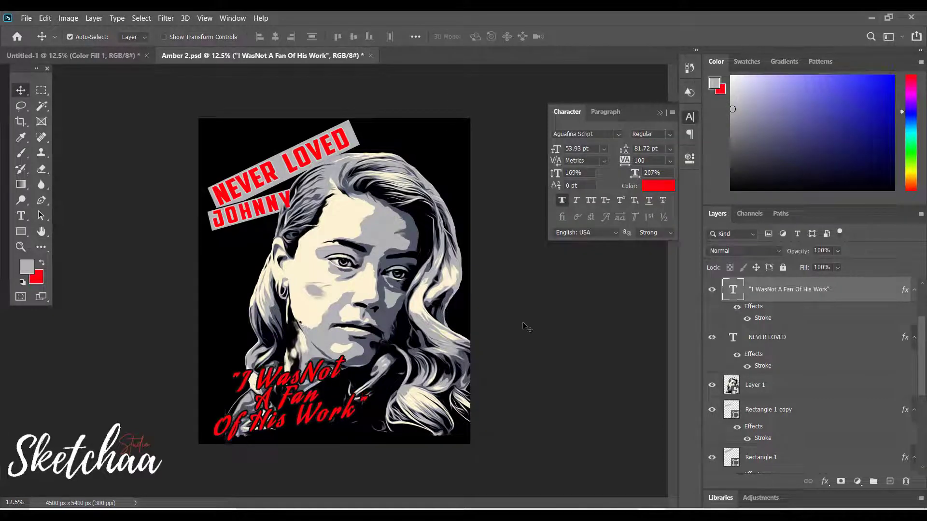
# Step: Nudge the JOHNNY banner left, shrink the artwork up-left, and paste in a 2022 text layer
pyautogui.moveTo(251, 215); pyautogui.dragTo(242, 213)
pyautogui.click(593, 303)
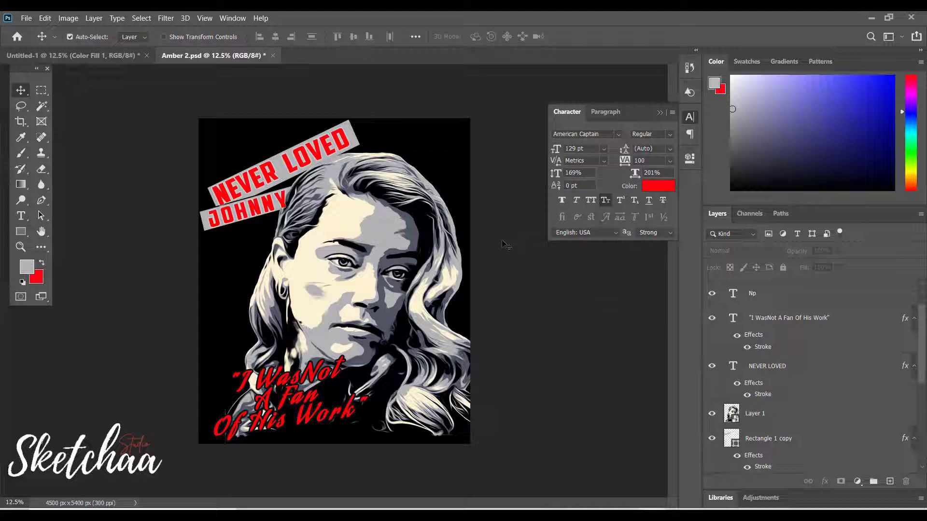
pyautogui.scroll(-5, 811, 377)
pyautogui.click(773, 290)
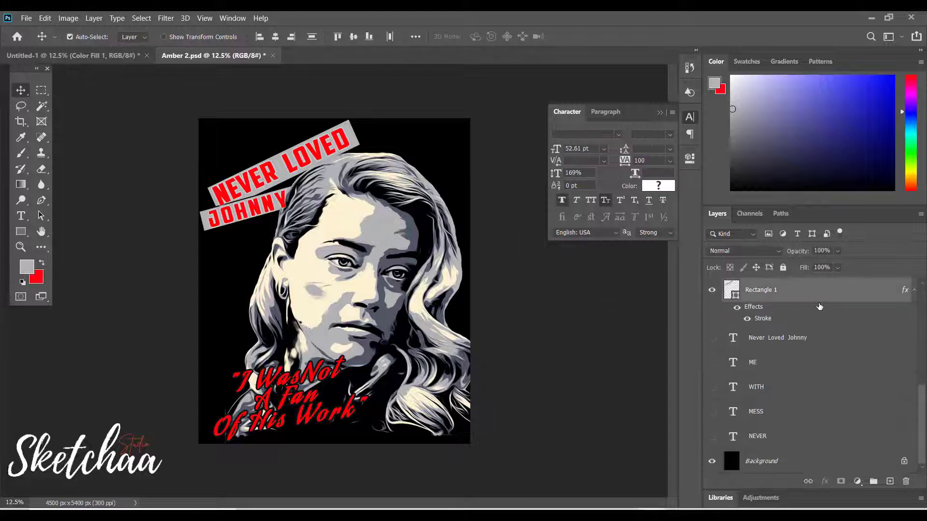
pyautogui.hotkey('ctrl', 't')
pyautogui.moveTo(491, 444); pyautogui.dragTo(470, 429)
pyautogui.moveTo(285, 144); pyautogui.dragTo(264, 137)
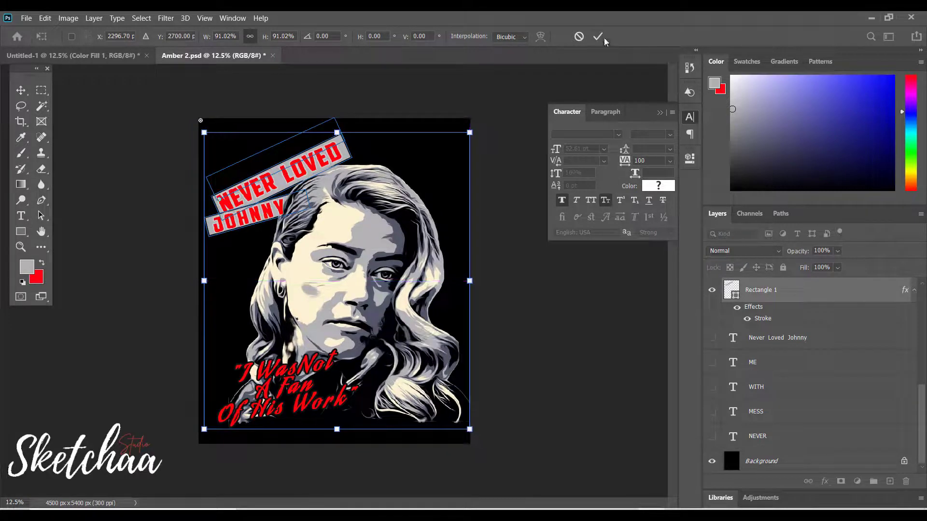
pyautogui.press('Return')
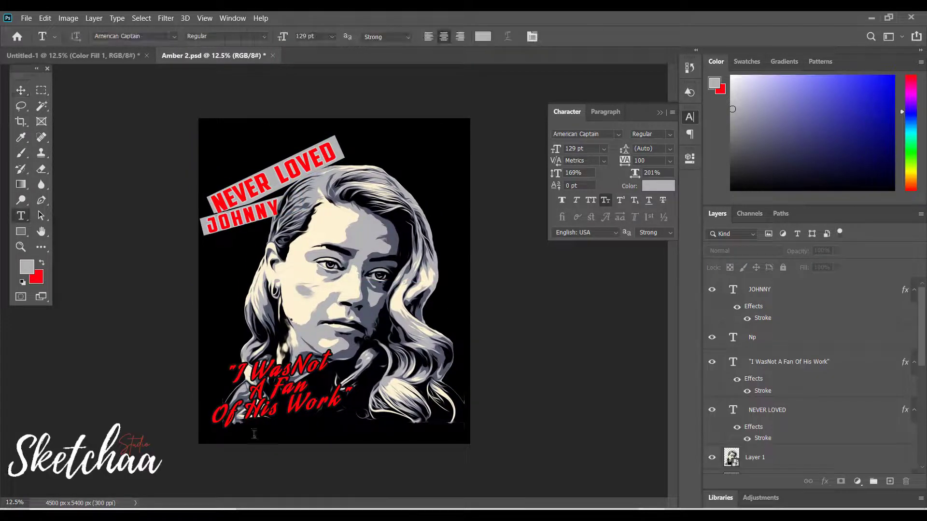
pyautogui.hotkey('ctrl', 'v')
pyautogui.hotkey('ctrl', 't')
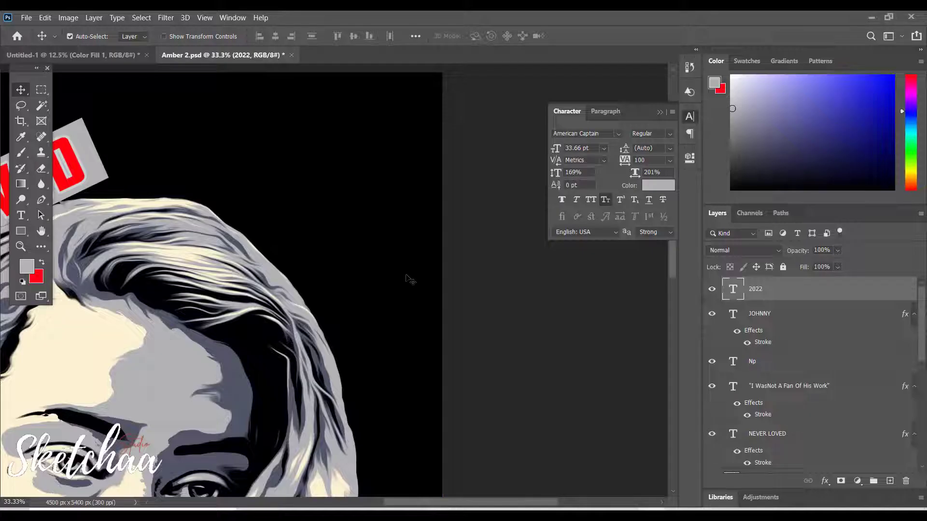
# Step: Paste the scales emblem and make it red with a Color Overlay
pyautogui.hotkey('ctrl', 'v')
pyautogui.press('Return')
pyautogui.doubleClick(772, 289)
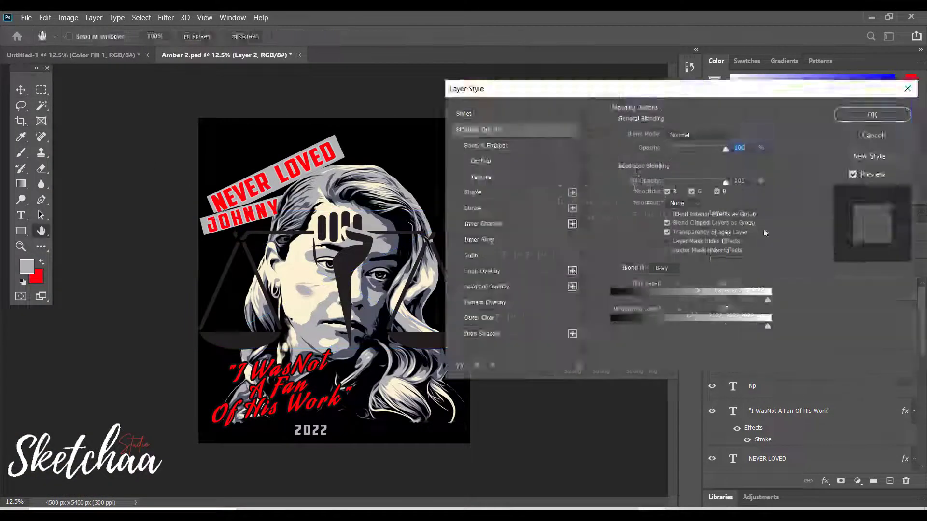
pyautogui.click(482, 271)
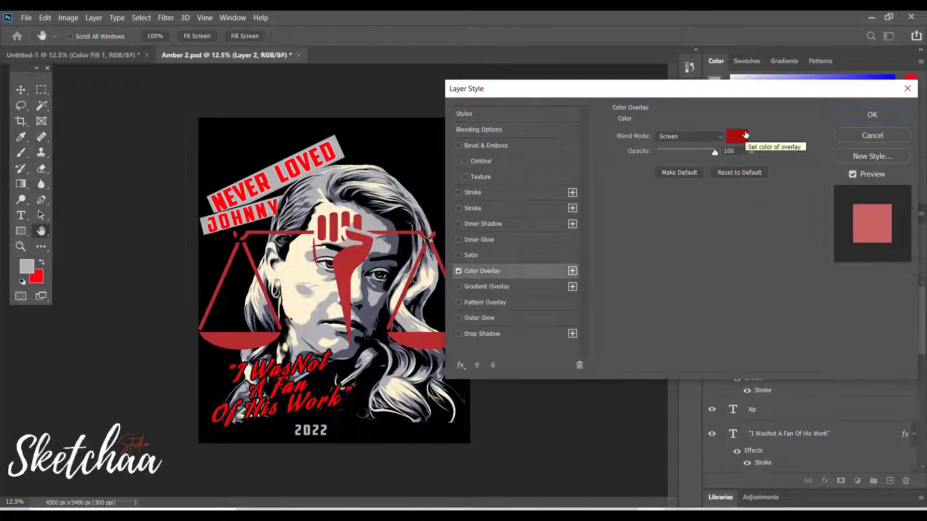
pyautogui.click(872, 115)
# Step: Scale the emblem over the face and move its layer behind the portrait
pyautogui.hotkey('ctrl', 't')
pyautogui.moveTo(478, 352); pyautogui.dragTo(396, 312)
pyautogui.moveTo(347, 280)
pyautogui.mouseDown()
pyautogui.moveTo(419, 169)
pyautogui.moveTo(271, 255)
pyautogui.moveTo(283, 269)
pyautogui.moveTo(431, 170)
pyautogui.moveTo(239, 272)
pyautogui.moveTo(239, 247)
pyautogui.moveTo(243, 256)
pyautogui.moveTo(373, 232)
pyautogui.mouseUp()
pyautogui.press('Return')
pyautogui.hotkey('ctrl', 't')
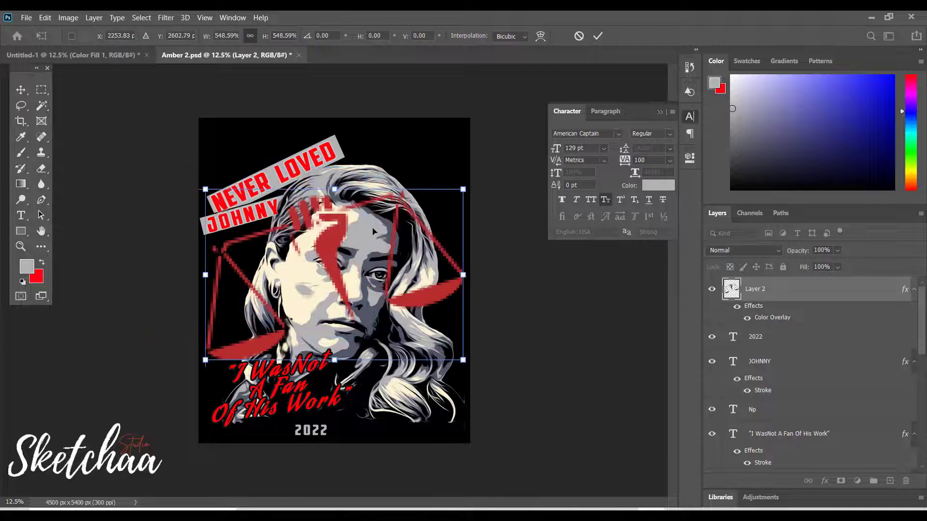
pyautogui.press('Return')
pyautogui.hotkey('ctrl', '[')
pyautogui.hotkey('ctrl', '[')
pyautogui.hotkey('ctrl', '[')
pyautogui.hotkey('ctrl', '[')
pyautogui.hotkey('ctrl', '[')
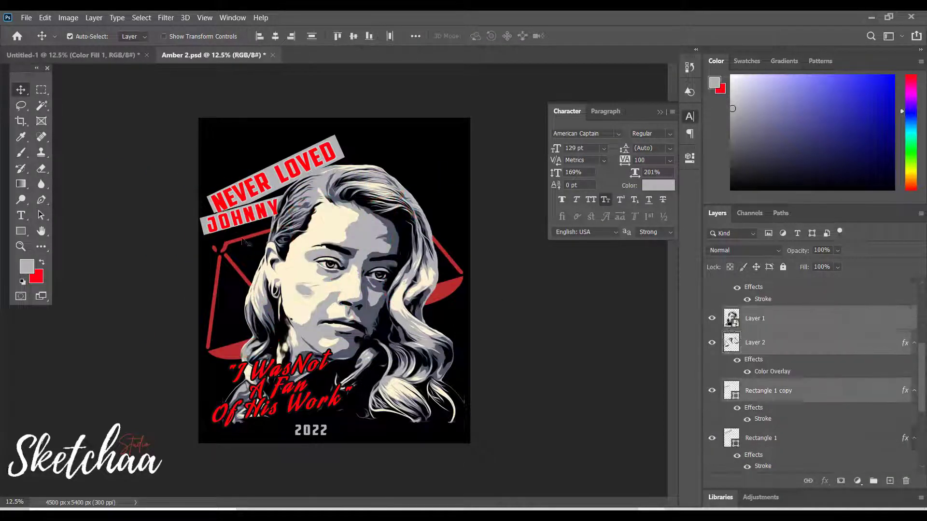
# Step: Slightly adjust the emblem's size and position, then duplicate its layer
pyautogui.hotkey('ctrl', 't')
pyautogui.press('Escape')
pyautogui.click(458, 273)
pyautogui.hotkey('ctrl', 't')
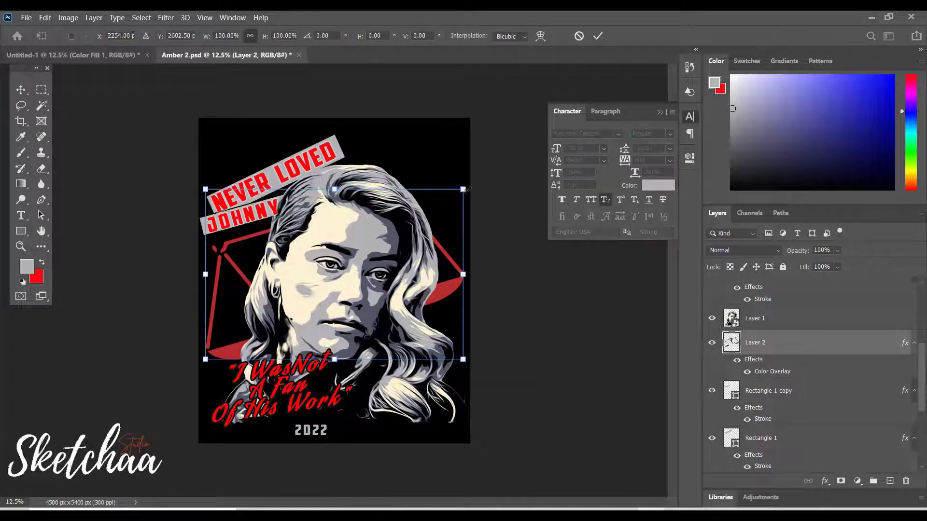
pyautogui.moveTo(463, 189); pyautogui.dragTo(471, 187)
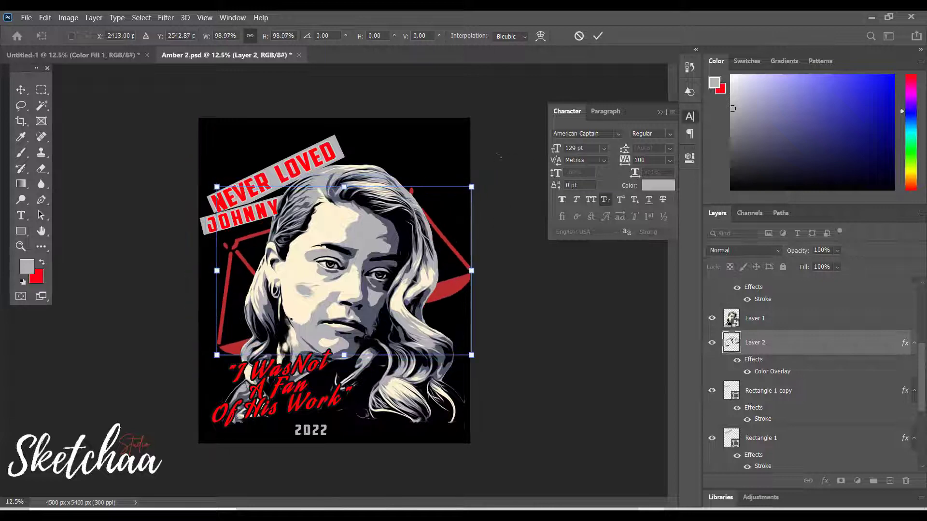
pyautogui.press('Return')
pyautogui.hotkey('ctrl', 'j')
pyautogui.hotkey('ctrl', 'j')
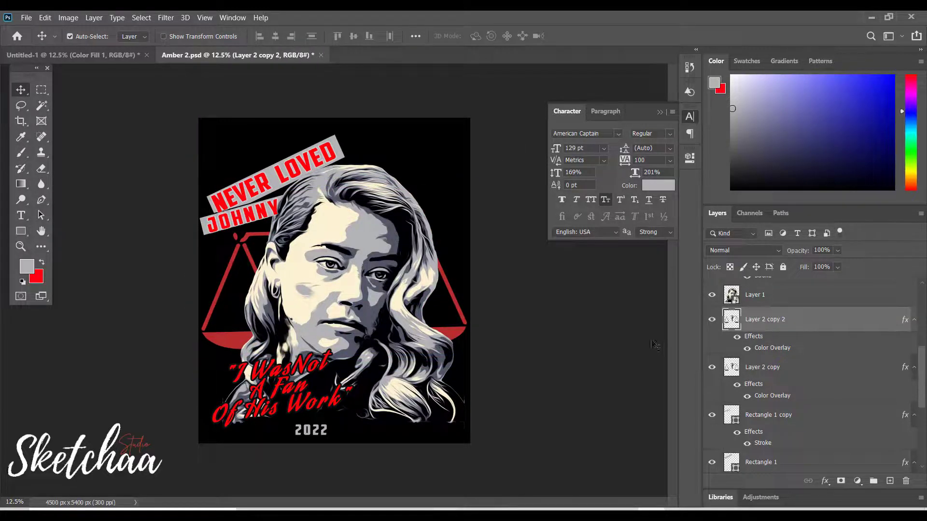
# Step: Set the foreground colour to black and hide the first emblem copy
pyautogui.click(41, 169)
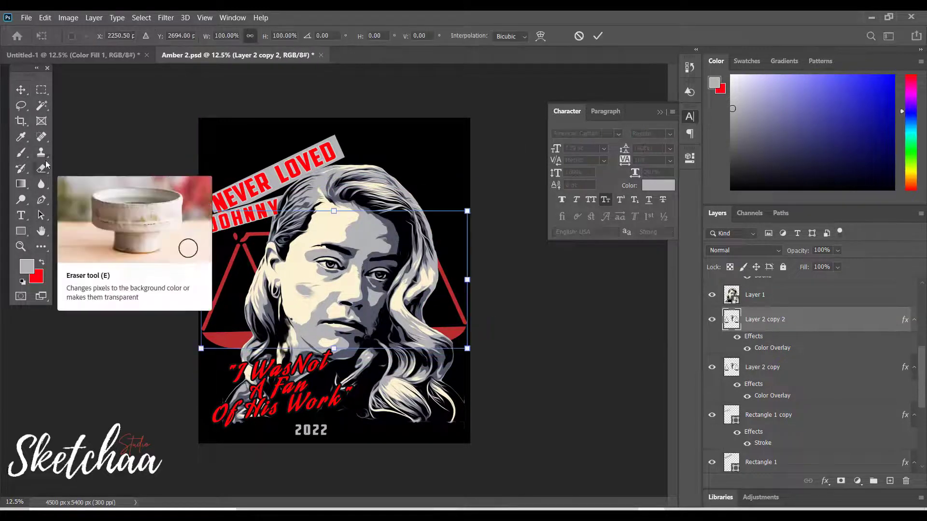
pyautogui.click(42, 262)
pyautogui.click(557, 371)
pyautogui.click(828, 215)
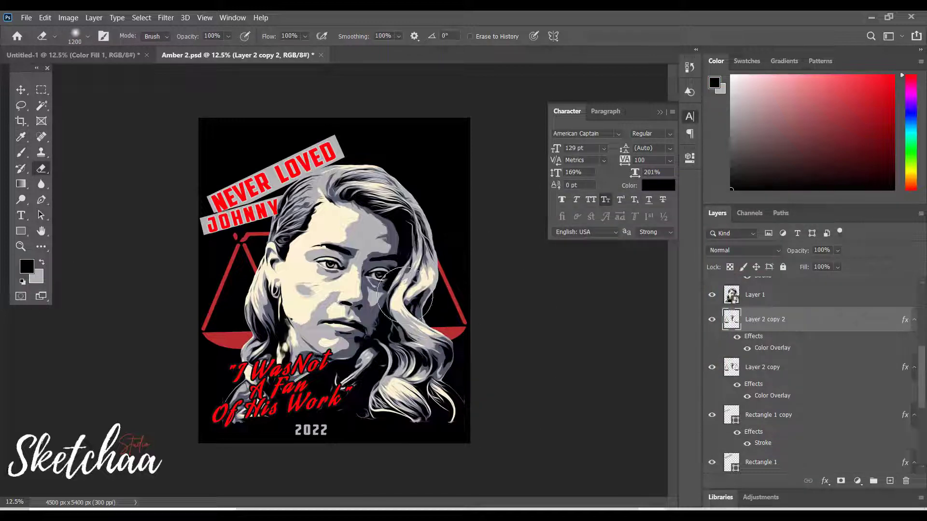
pyautogui.click(712, 367)
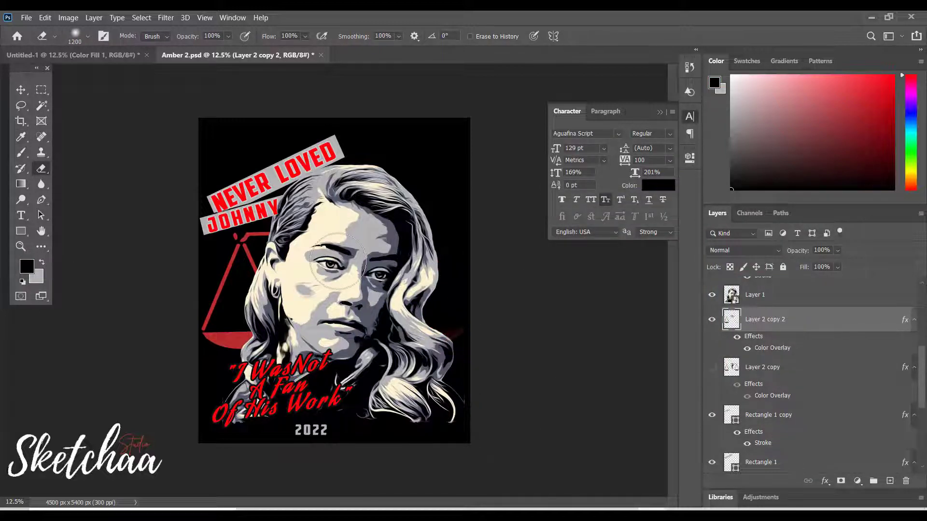
# Step: Widen the second emblem copy to the right, then select the right-hand scales layer
pyautogui.hotkey('ctrl', 't')
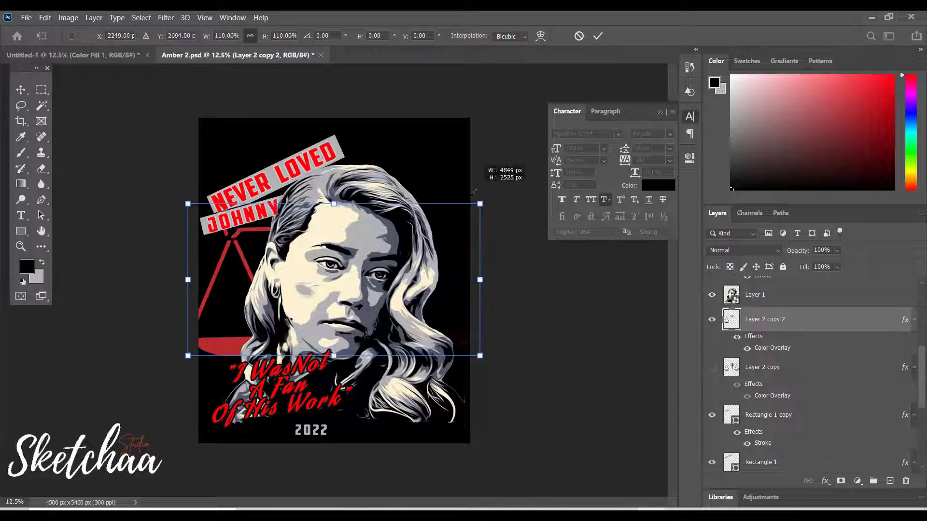
pyautogui.moveTo(467, 211); pyautogui.dragTo(490, 203)
pyautogui.press('Return')
pyautogui.click(454, 312)
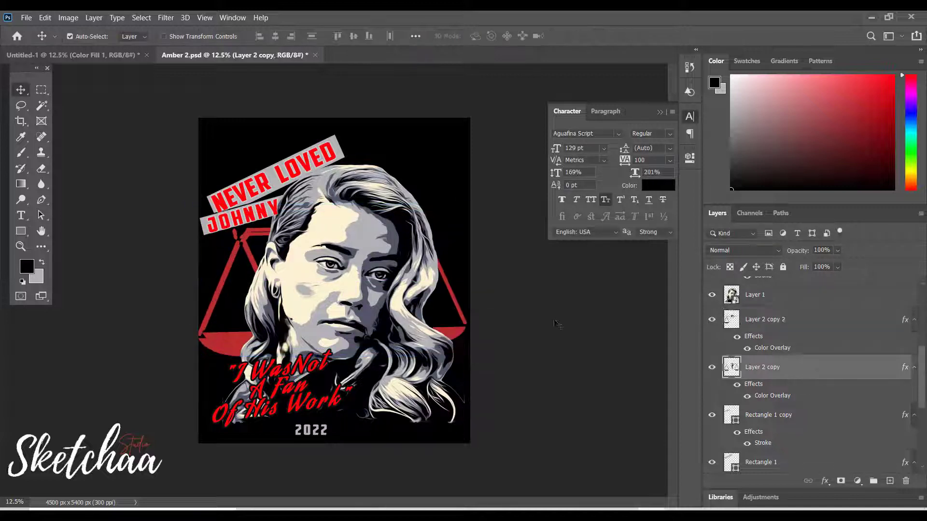
pyautogui.press('e')
pyautogui.click(712, 319)
# Step: Enlarge, tilt and corner-distort the scales graphic, then hide the duplicate layer
pyautogui.hotkey('ctrl', 't')
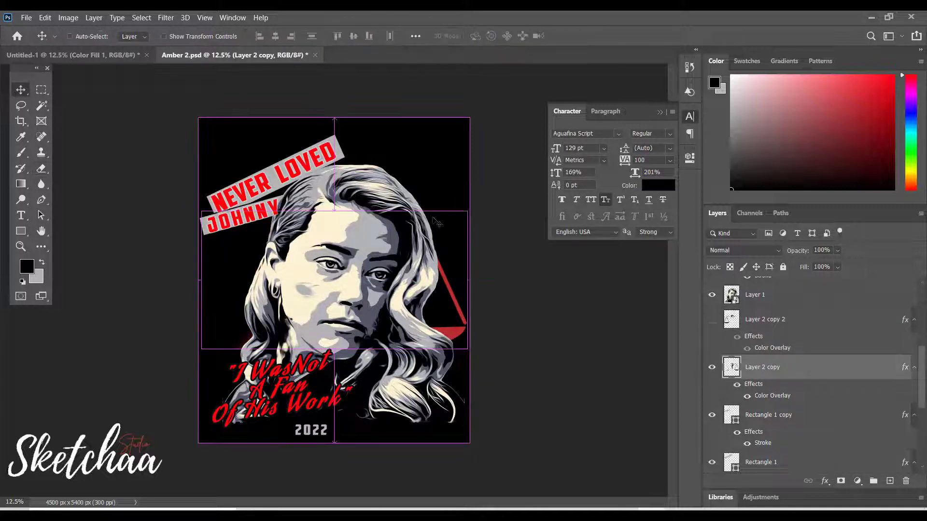
pyautogui.moveTo(470, 208)
pyautogui.mouseDown()
pyautogui.moveTo(485, 195)
pyautogui.moveTo(512, 251)
pyautogui.moveTo(454, 281)
pyautogui.mouseUp()
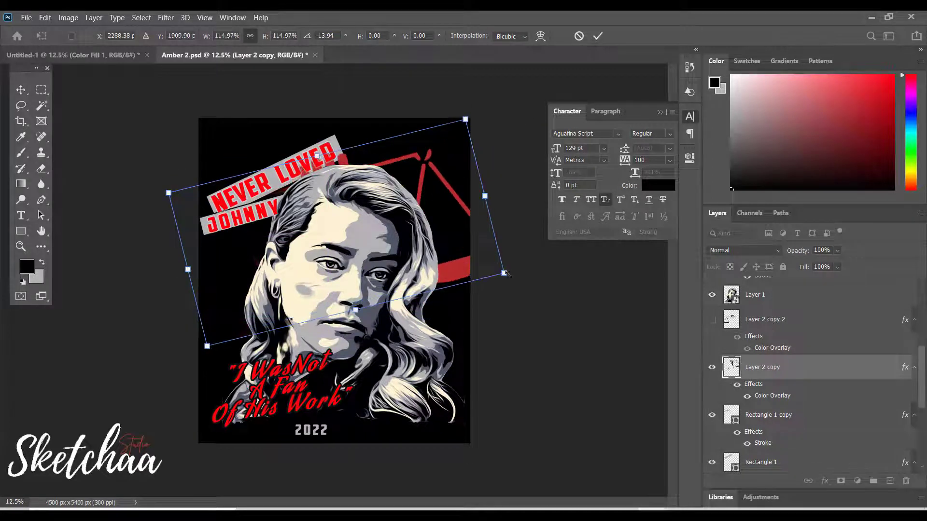
pyautogui.moveTo(466, 119); pyautogui.dragTo(501, 112)
pyautogui.press('Return')
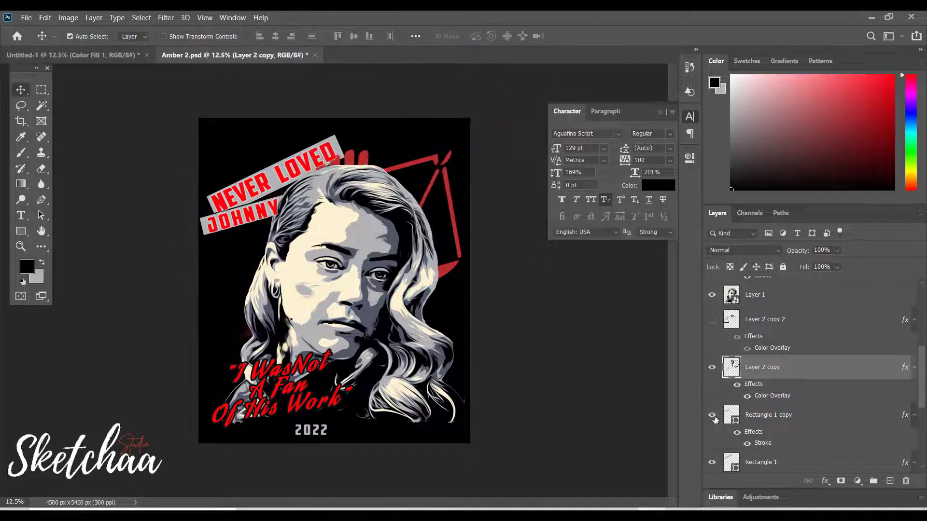
pyautogui.click(712, 320)
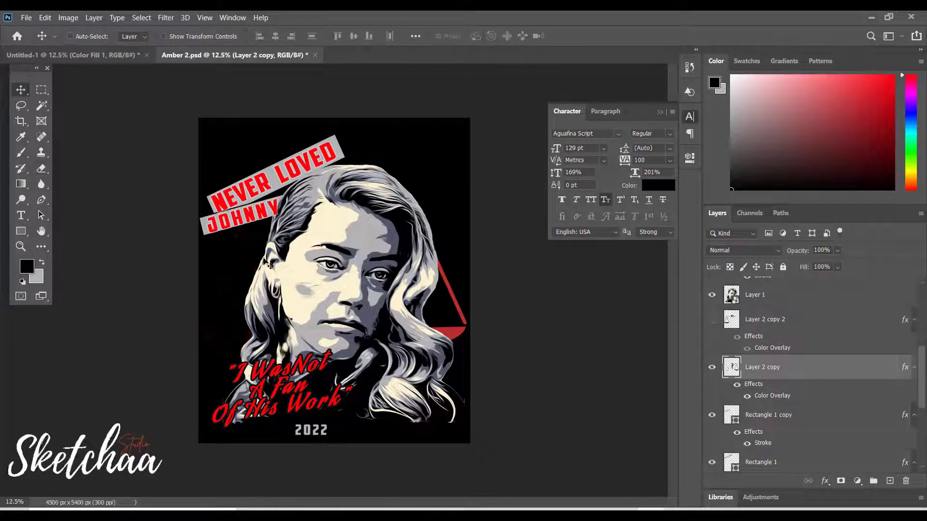
# Step: Move the scales up-right behind the portrait, show both copies, and centre the 2022 text
pyautogui.hotkey('ctrl', 't')
pyautogui.moveTo(457, 303)
pyautogui.mouseDown()
pyautogui.moveTo(470, 237)
pyautogui.moveTo(461, 225)
pyautogui.mouseUp()
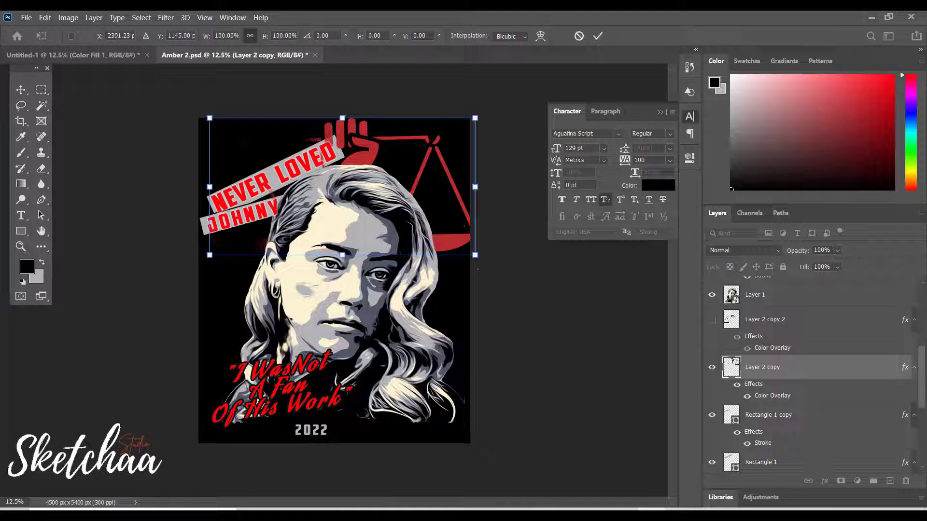
pyautogui.moveTo(475, 118); pyautogui.dragTo(469, 123)
pyautogui.press('Return')
pyautogui.press('e')
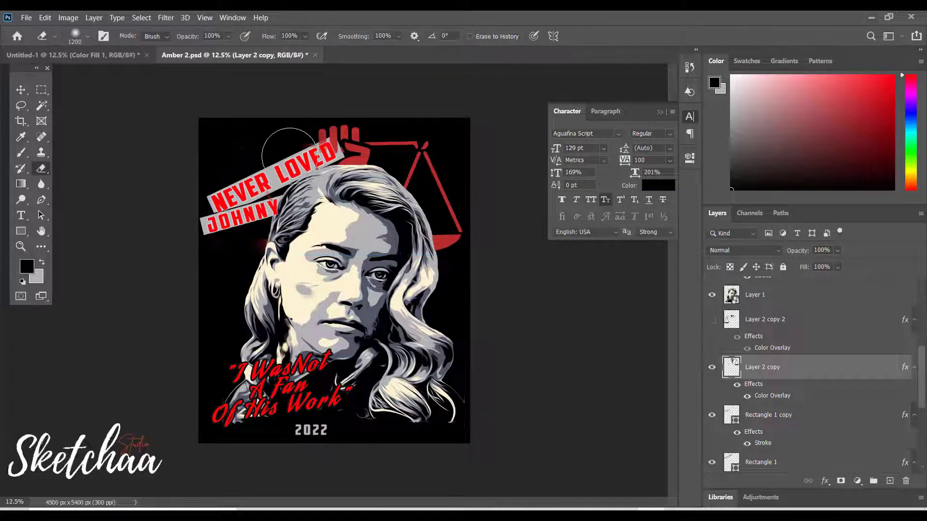
pyautogui.press('v')
pyautogui.click(711, 319)
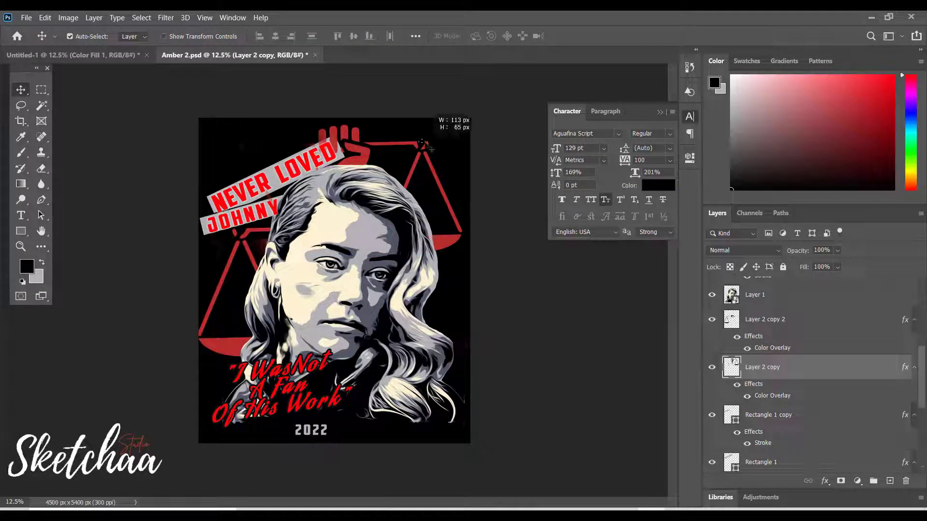
pyautogui.press('e')
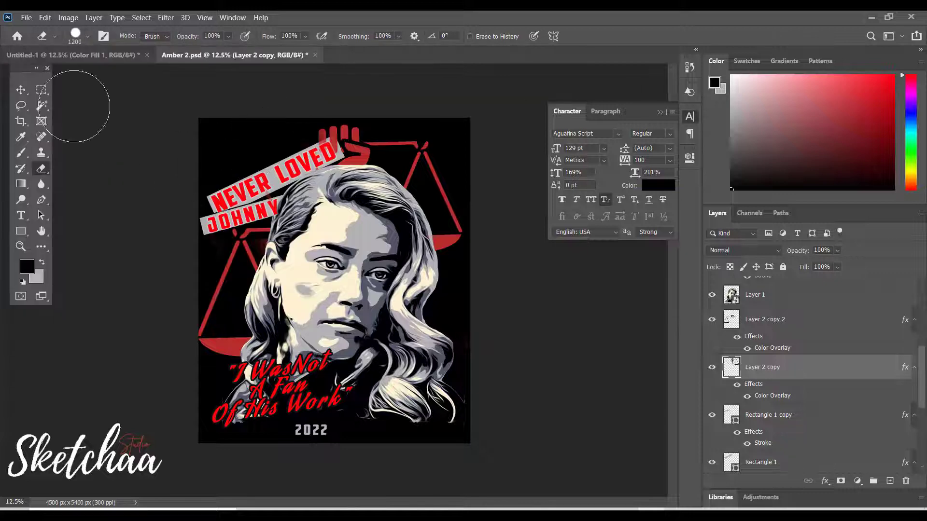
pyautogui.press('v')
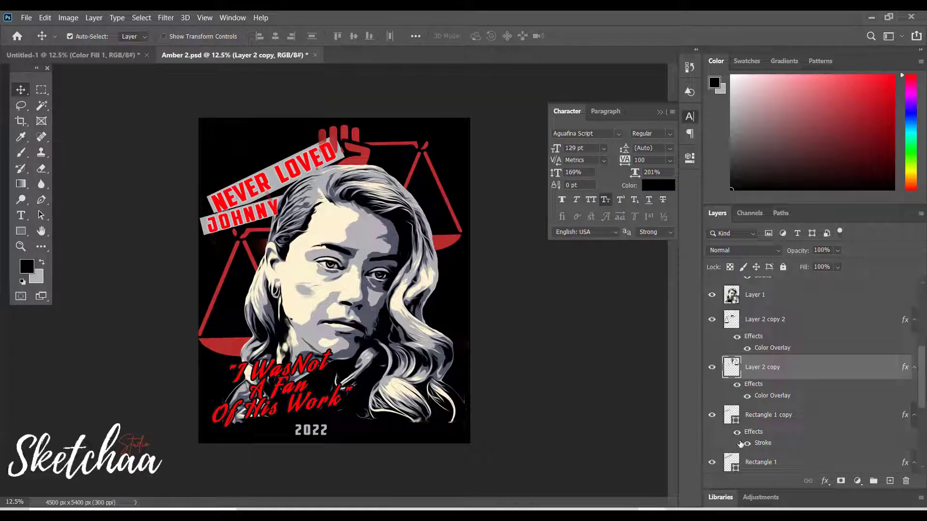
pyautogui.moveTo(312, 430); pyautogui.dragTo(334, 430)
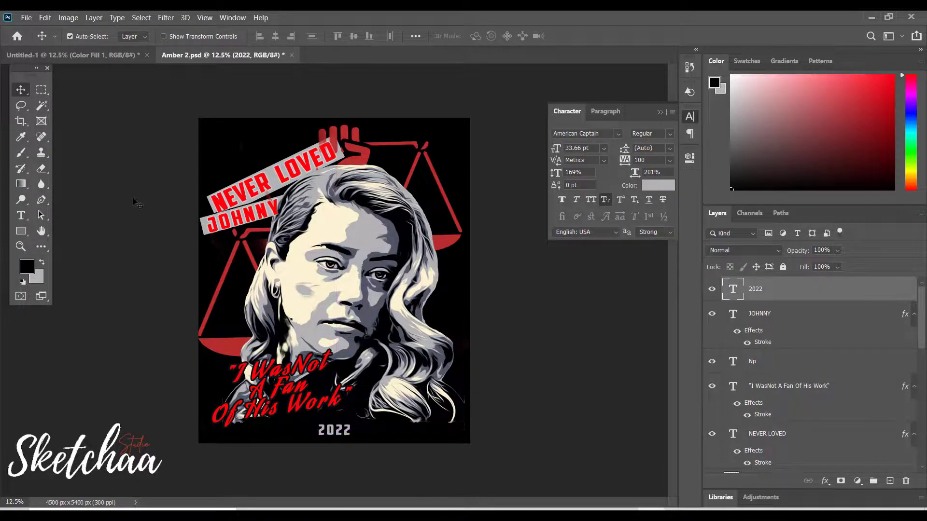
# Step: Fit the poster in view, then swap the two rectangle layers and restore their order
pyautogui.click(145, 159)
pyautogui.hotkey('ctrl', '0')
pyautogui.click(596, 281)
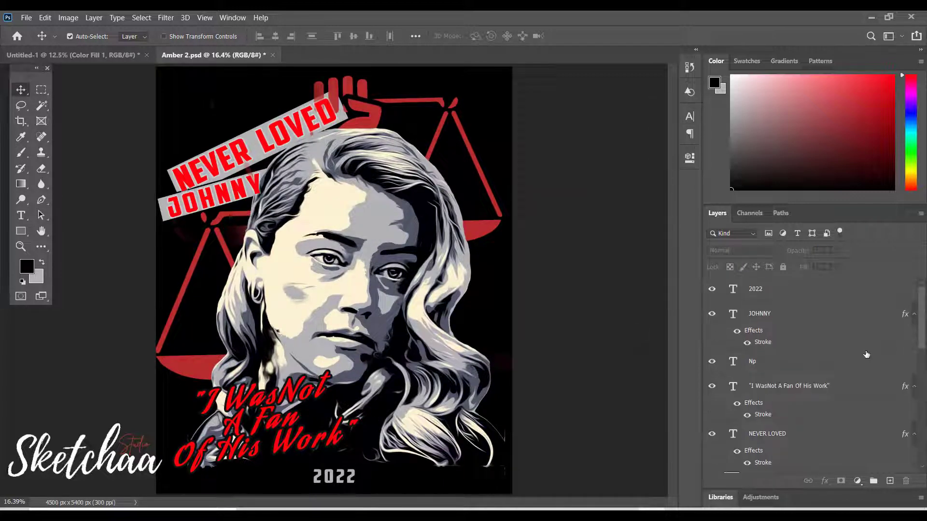
pyautogui.scroll(-5, 867, 355)
pyautogui.click(817, 381)
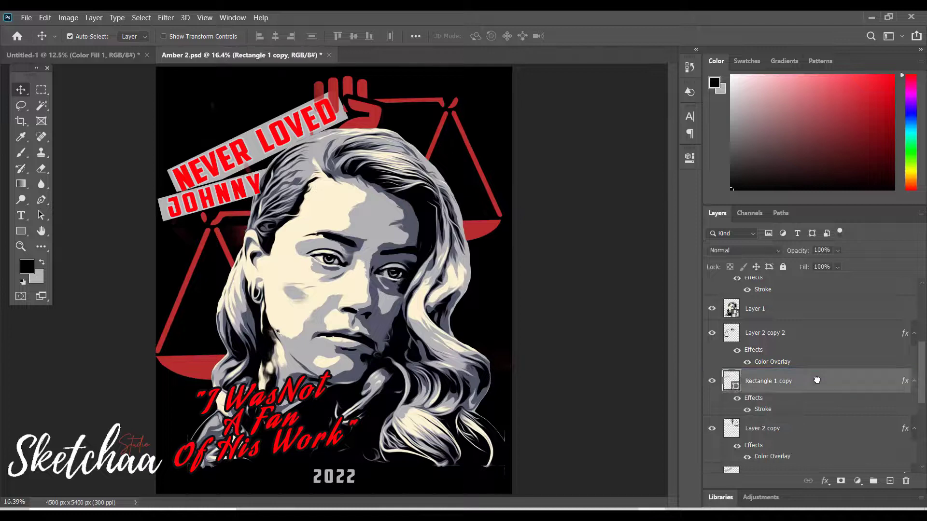
pyautogui.moveTo(817, 380); pyautogui.dragTo(838, 300)
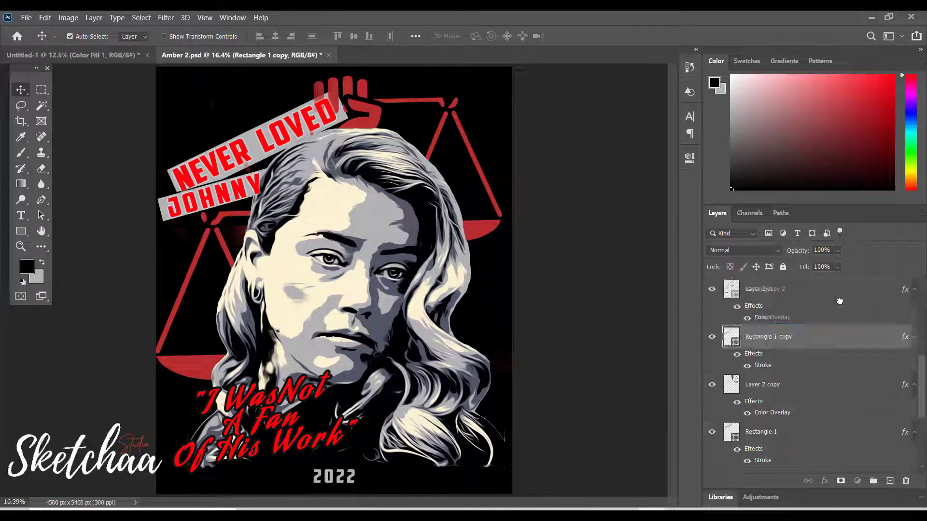
pyautogui.moveTo(773, 384); pyautogui.dragTo(811, 325)
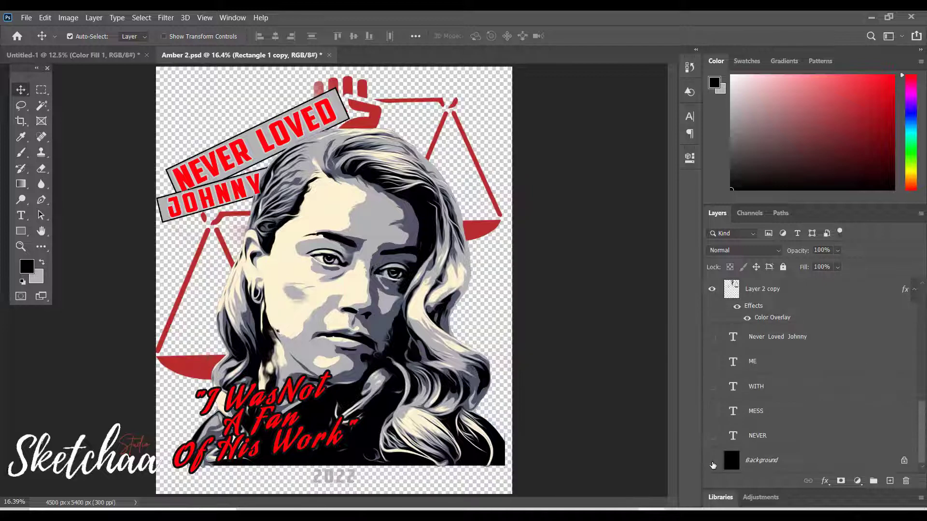
pyautogui.scroll(3, 773, 354)
# Step: Add a layer mask to the portrait Layer 1 and briefly toggle the black background
pyautogui.click(752, 354)
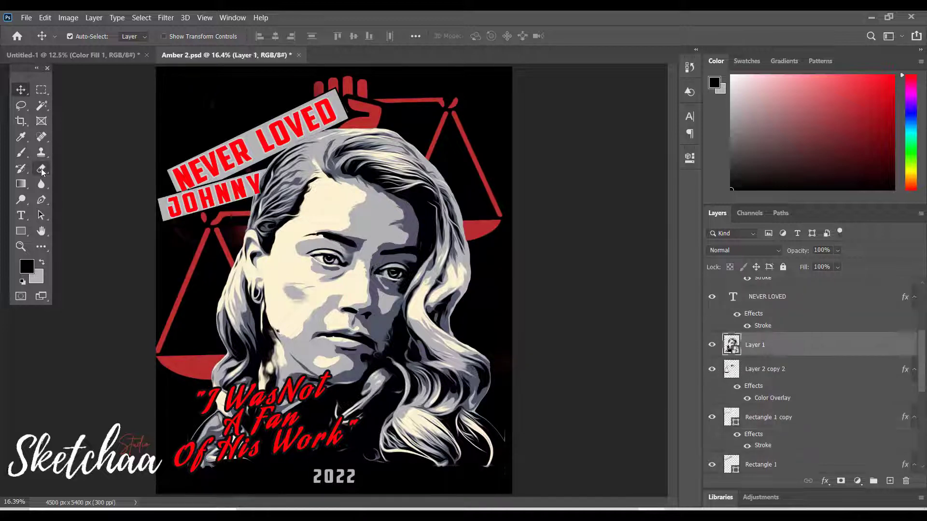
pyautogui.press('e')
pyautogui.click(840, 481)
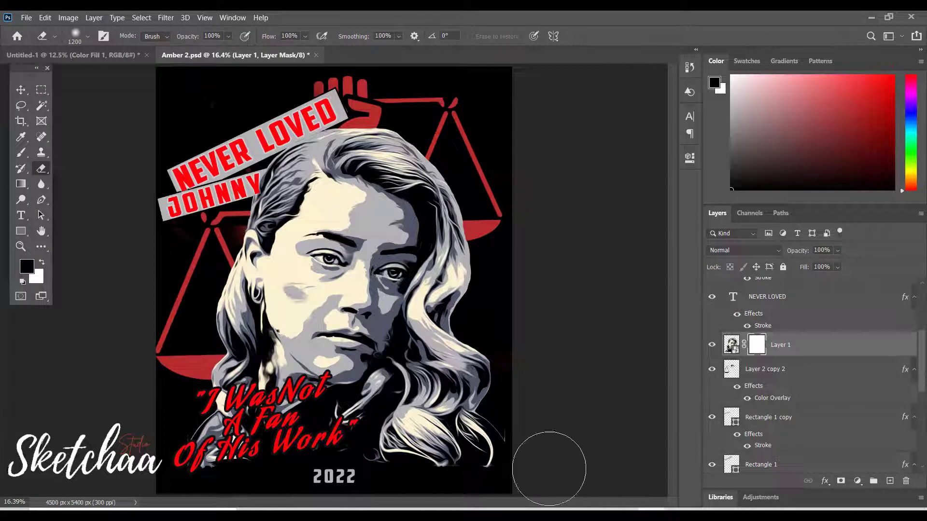
pyautogui.click(42, 263)
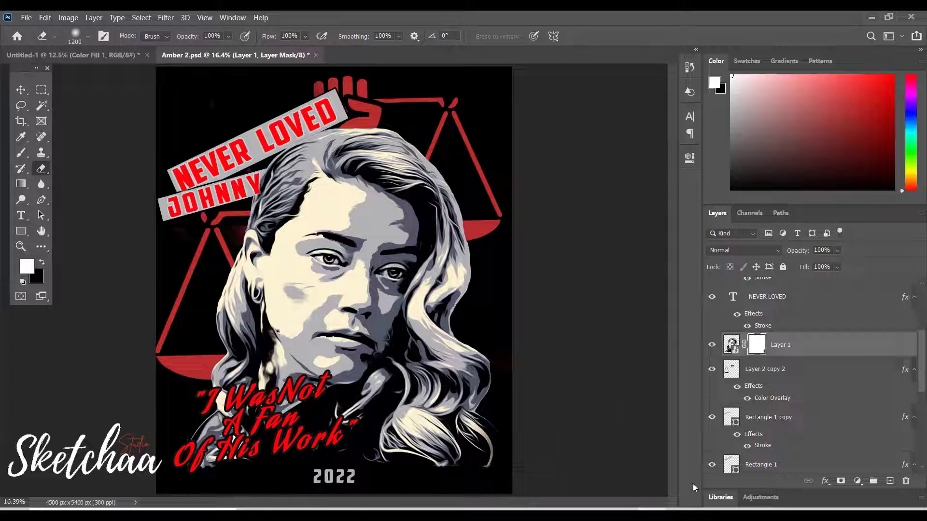
pyautogui.scroll(-5, 772, 386)
pyautogui.click(713, 460)
pyautogui.click(712, 460)
pyautogui.click(712, 460)
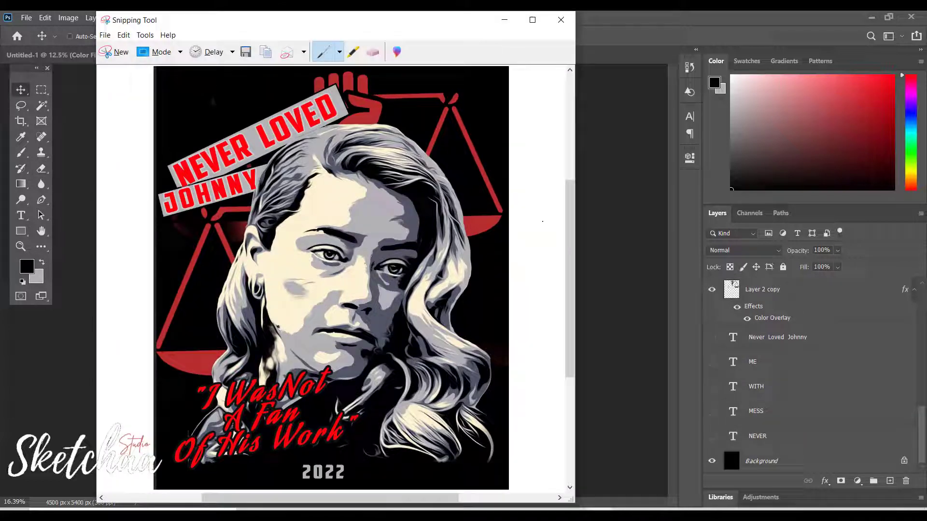
# Step: Save a snapshot of the poster as 'Amber' in the Amber folder
pyautogui.click(246, 52)
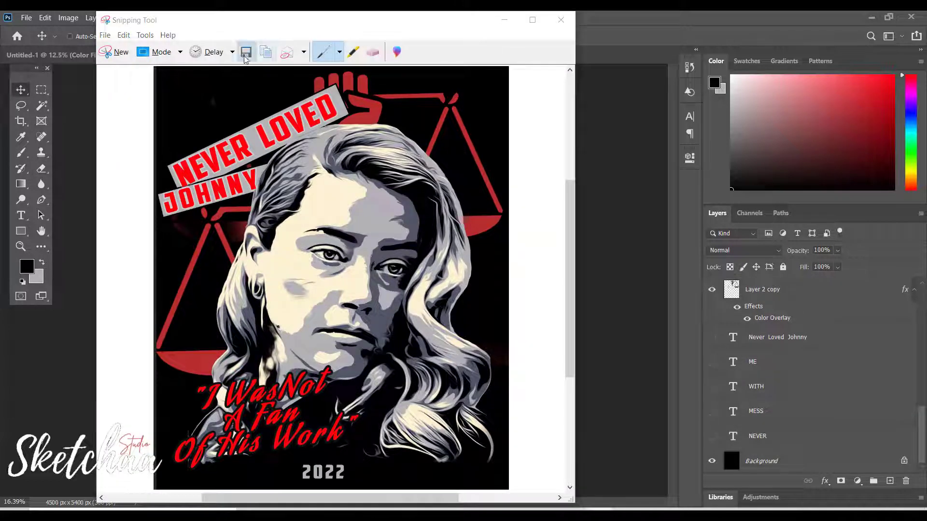
pyautogui.write('Amber')
pyautogui.click(152, 236)
pyautogui.click(526, 398)
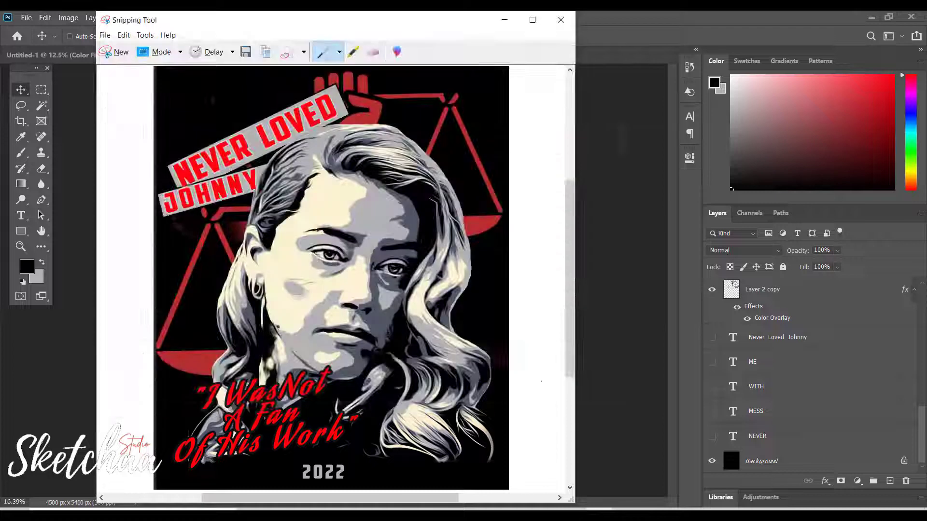
pyautogui.click(561, 20)
# Step: Undo and redo the last two changes, then make the black Background layer visible
pyautogui.hotkey('ctrl', 'z')
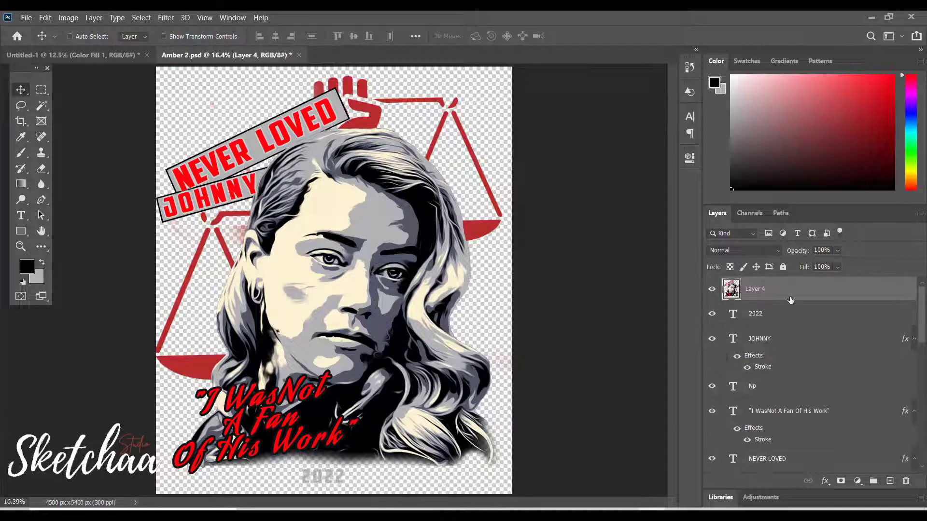
pyautogui.hotkey('ctrl', 'z')
pyautogui.hotkey('ctrl', 'z')
pyautogui.hotkey('ctrl', 'shift', 'z')
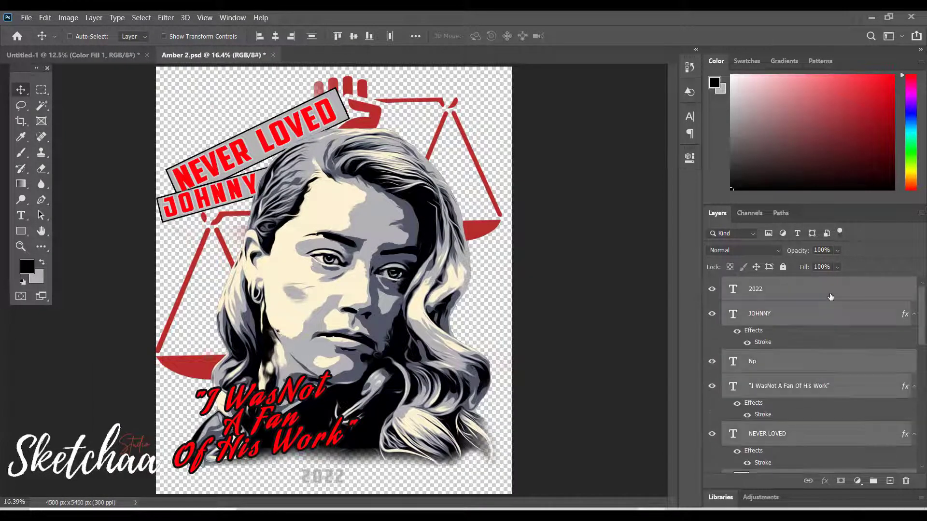
pyautogui.hotkey('ctrl', 'shift', 'z')
pyautogui.scroll(-5, 821, 357)
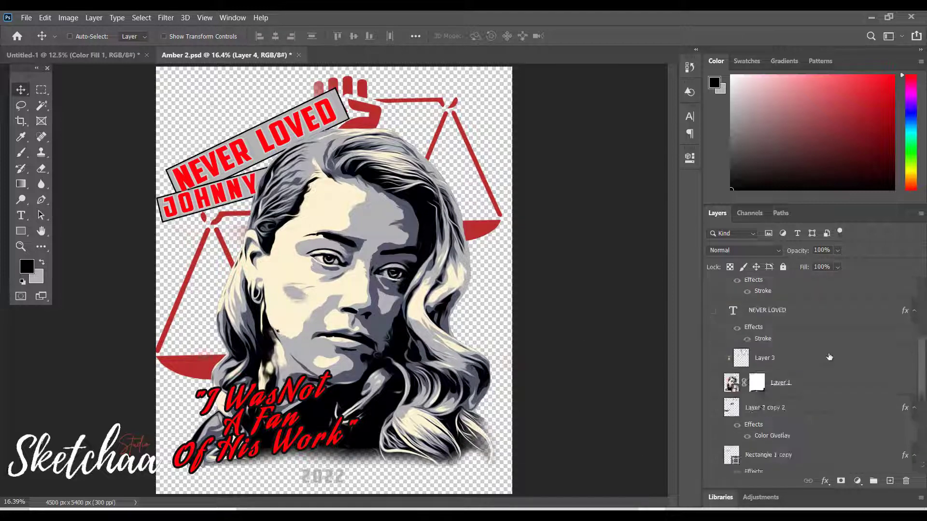
pyautogui.scroll(-5, 772, 410)
pyautogui.click(712, 462)
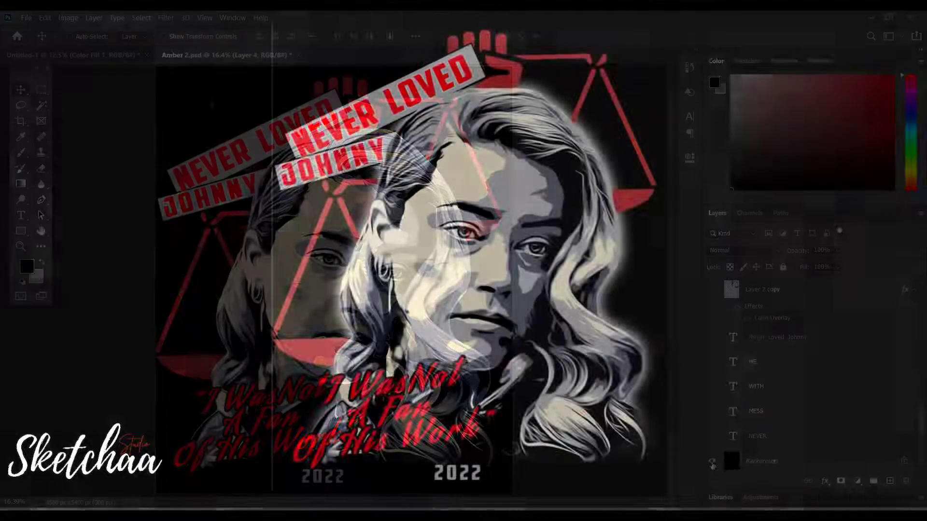